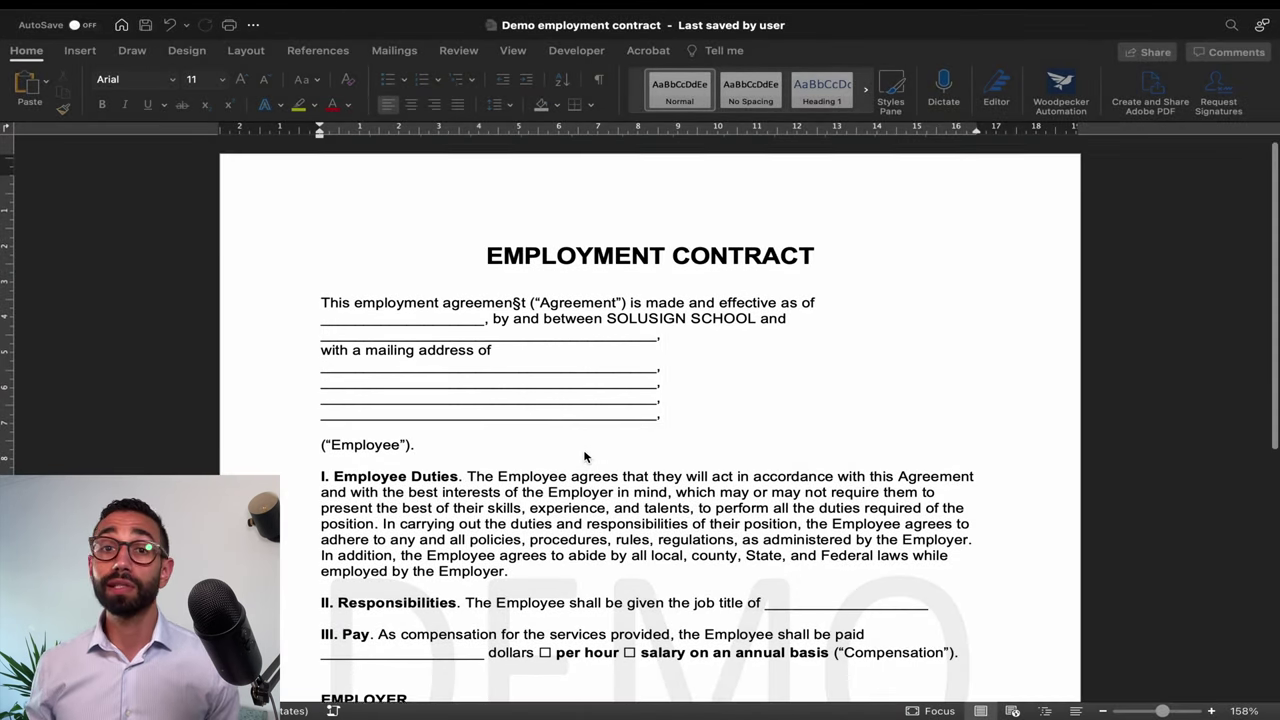
pyautogui.scroll(-2, 744, 472)
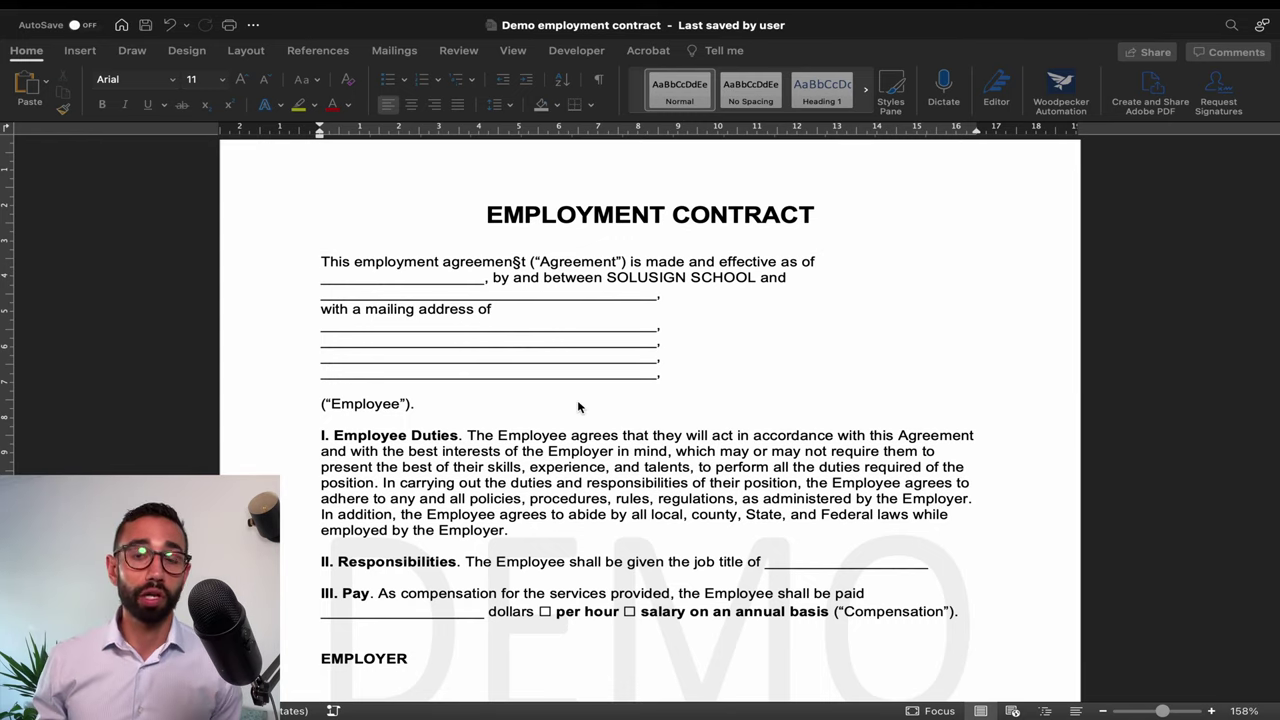
pyautogui.scroll(-1, 578, 406)
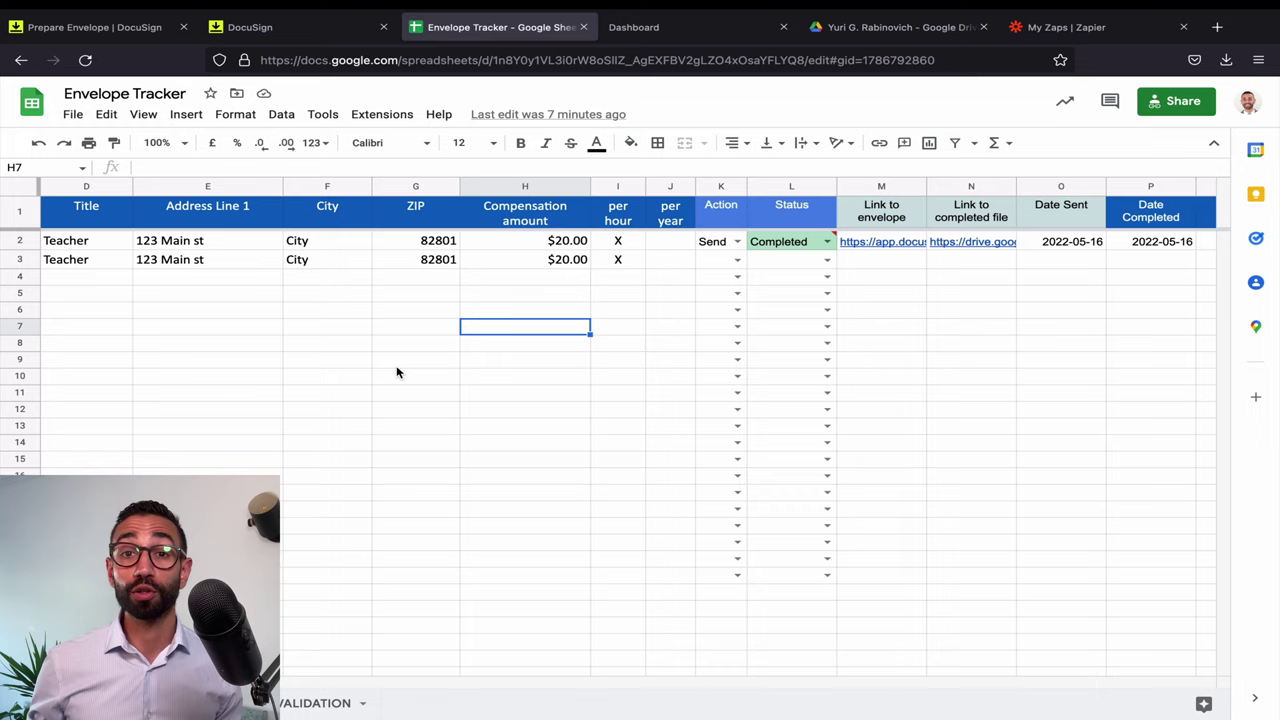
pyautogui.hscroll(5, 680, 330)
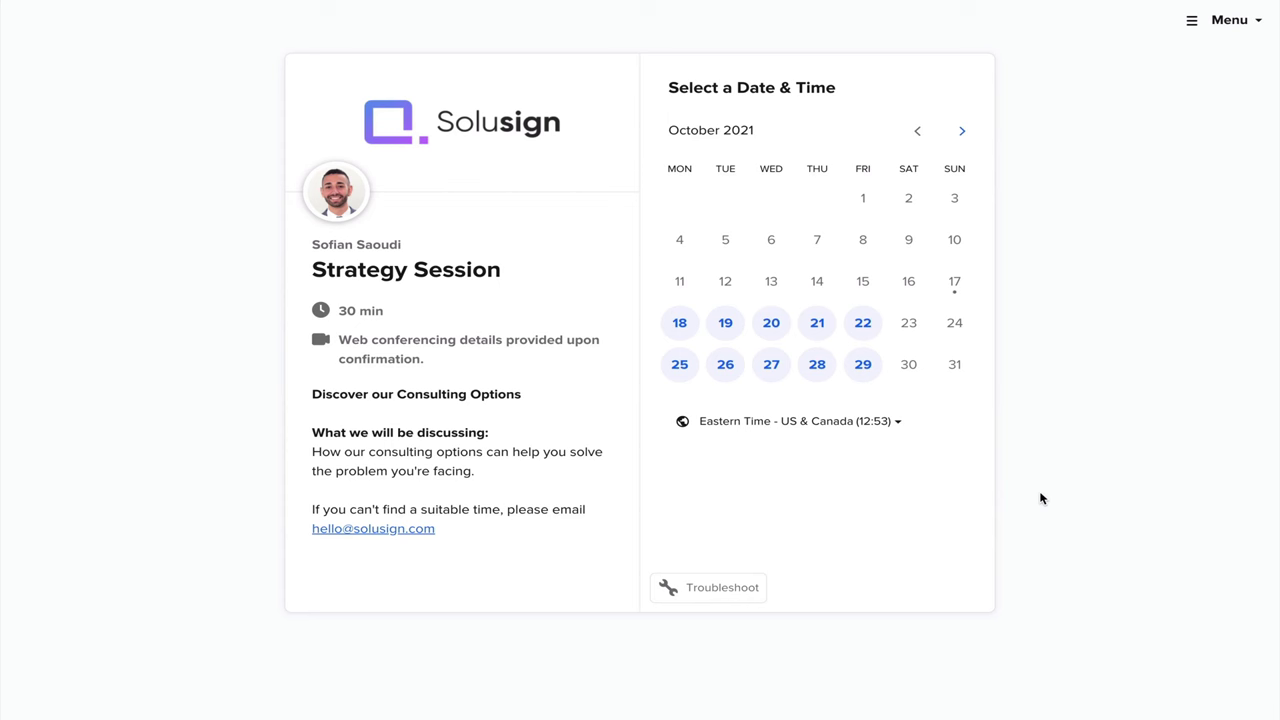
# Choose Monday, October 18 and the 14:00 slot for the Strategy Session booking
pyautogui.click(690, 328)
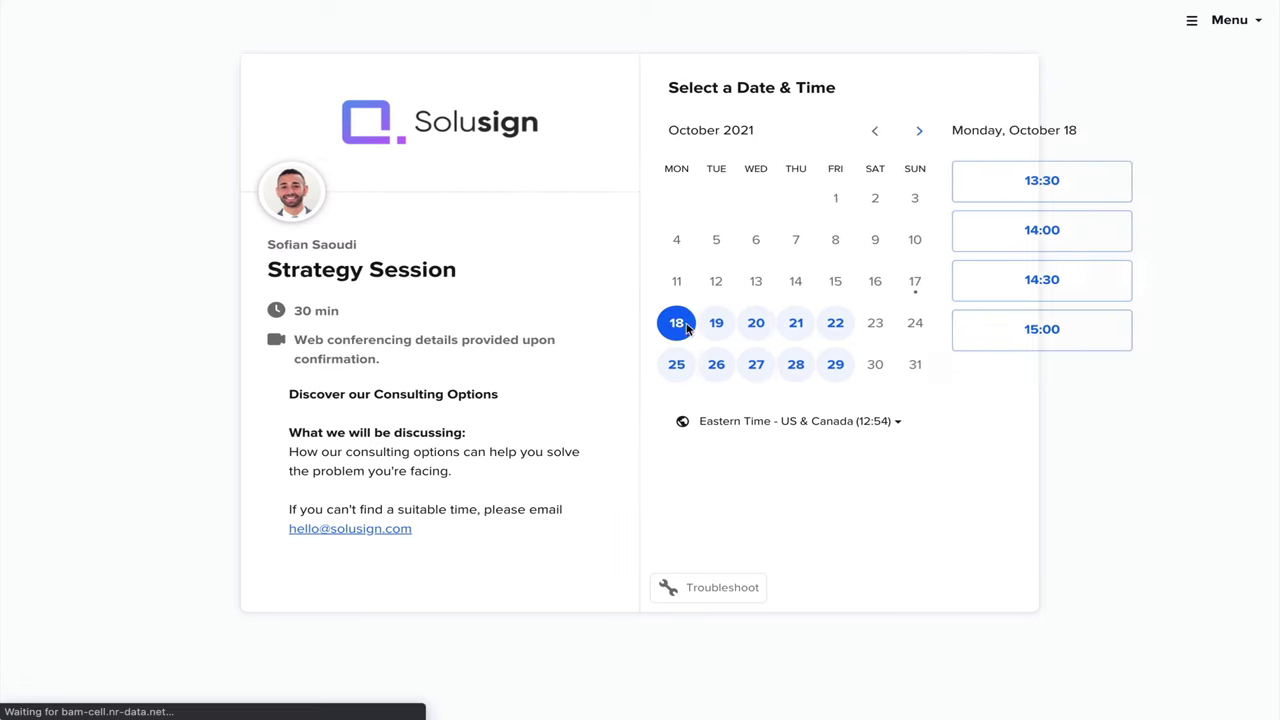
pyautogui.click(970, 226)
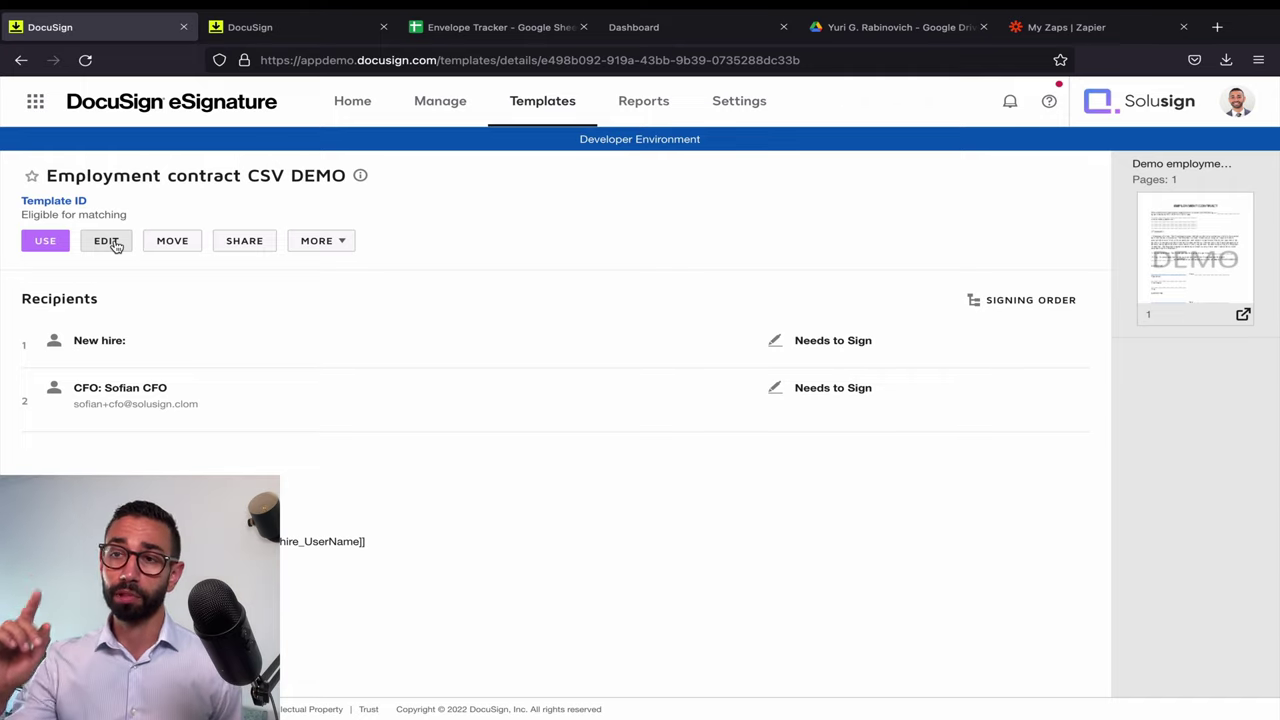
# Open the Employment contract CSV DEMO template for editing and continue past its recipients to the document fields
pyautogui.click(110, 242)
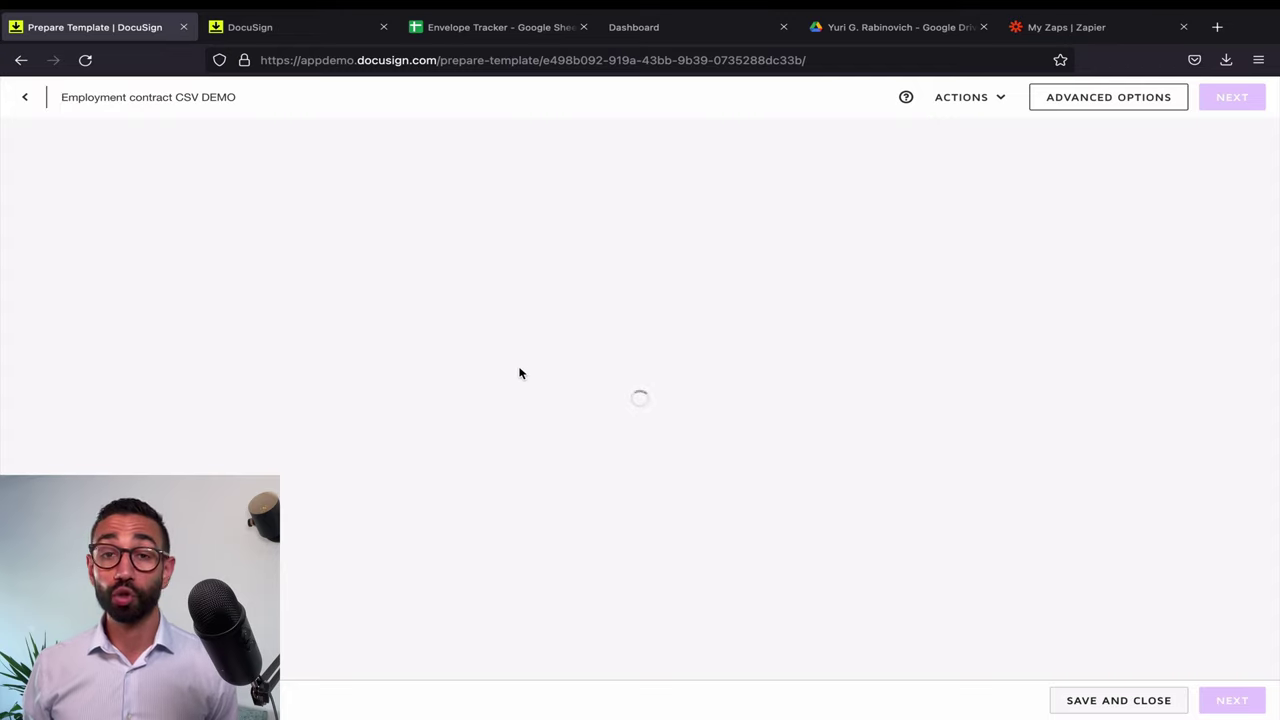
pyautogui.scroll(-5, 623, 465)
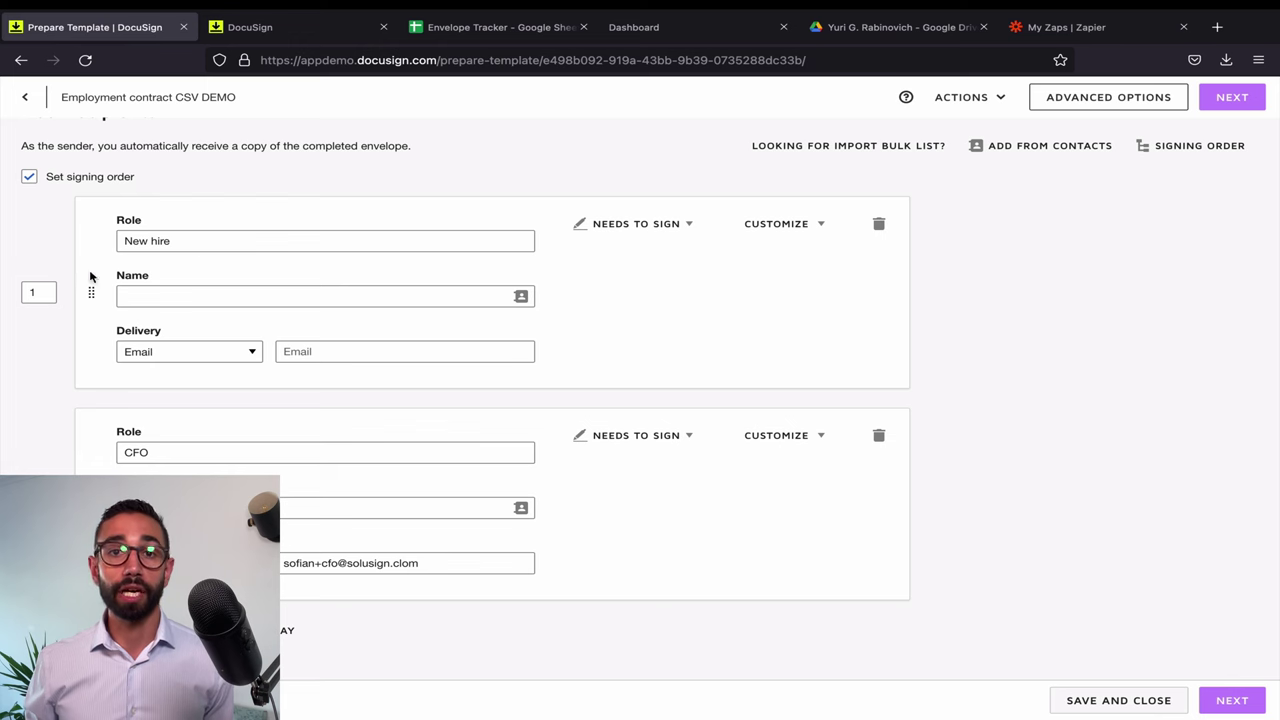
pyautogui.click(1240, 704)
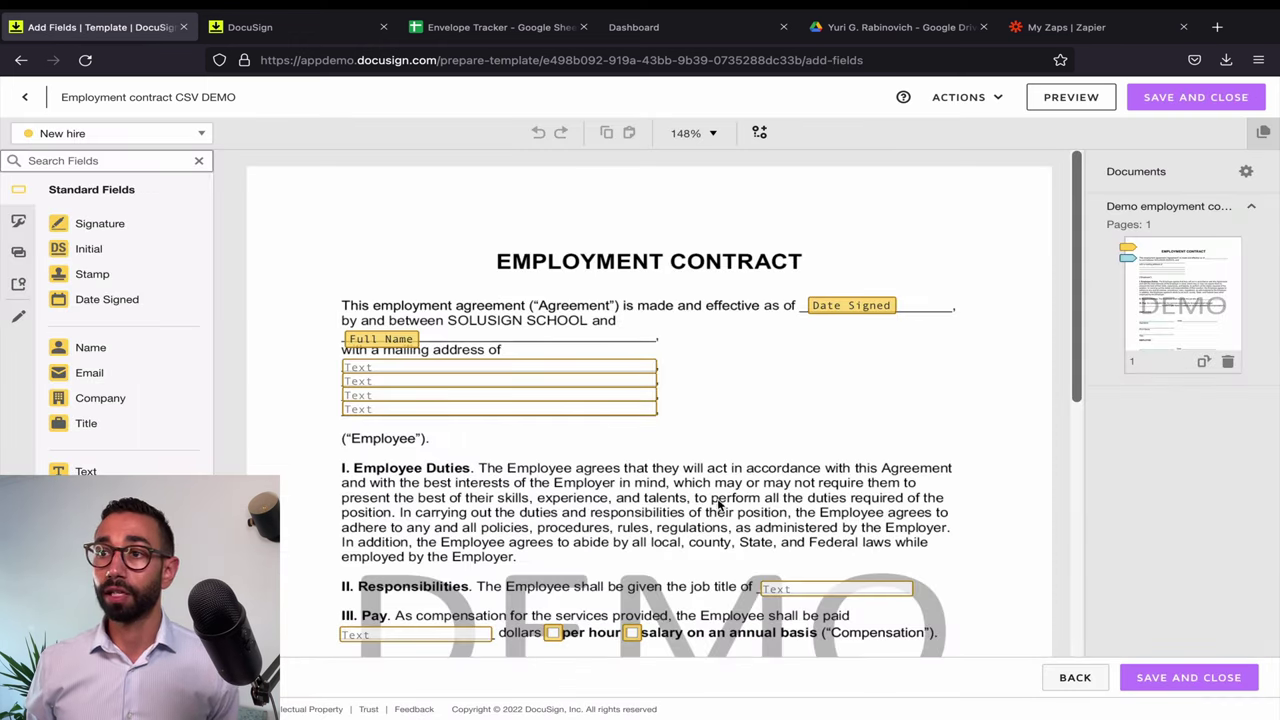
# Examine the data labels of the four mailing address text fields, and save and close the template
pyautogui.click(561, 370)
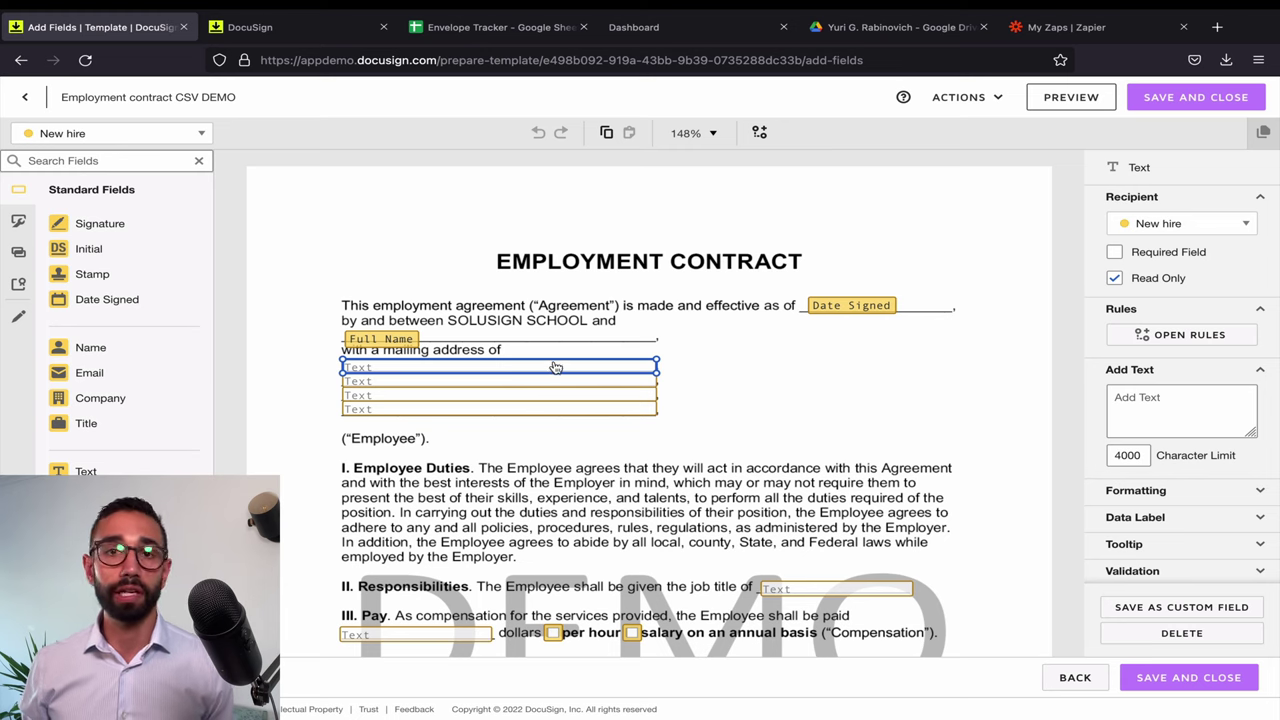
pyautogui.scroll(-1, 1177, 482)
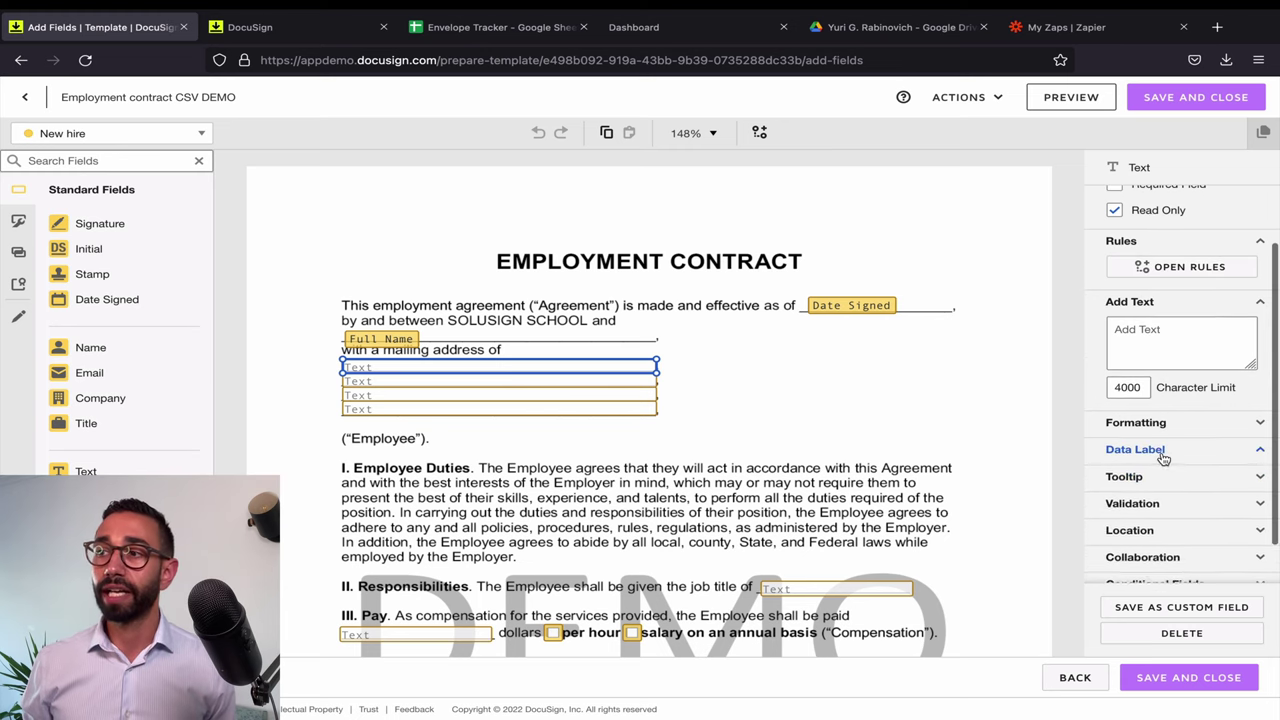
pyautogui.click(1174, 449)
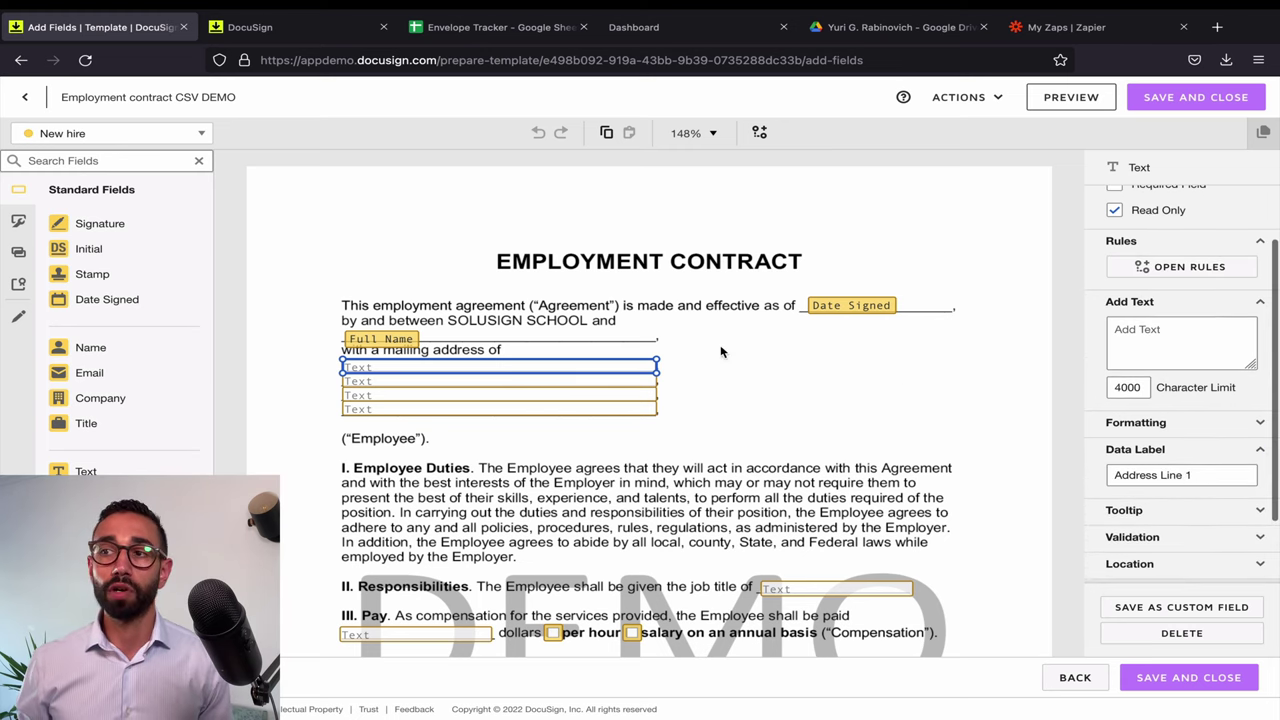
pyautogui.click(587, 382)
pyautogui.click(580, 396)
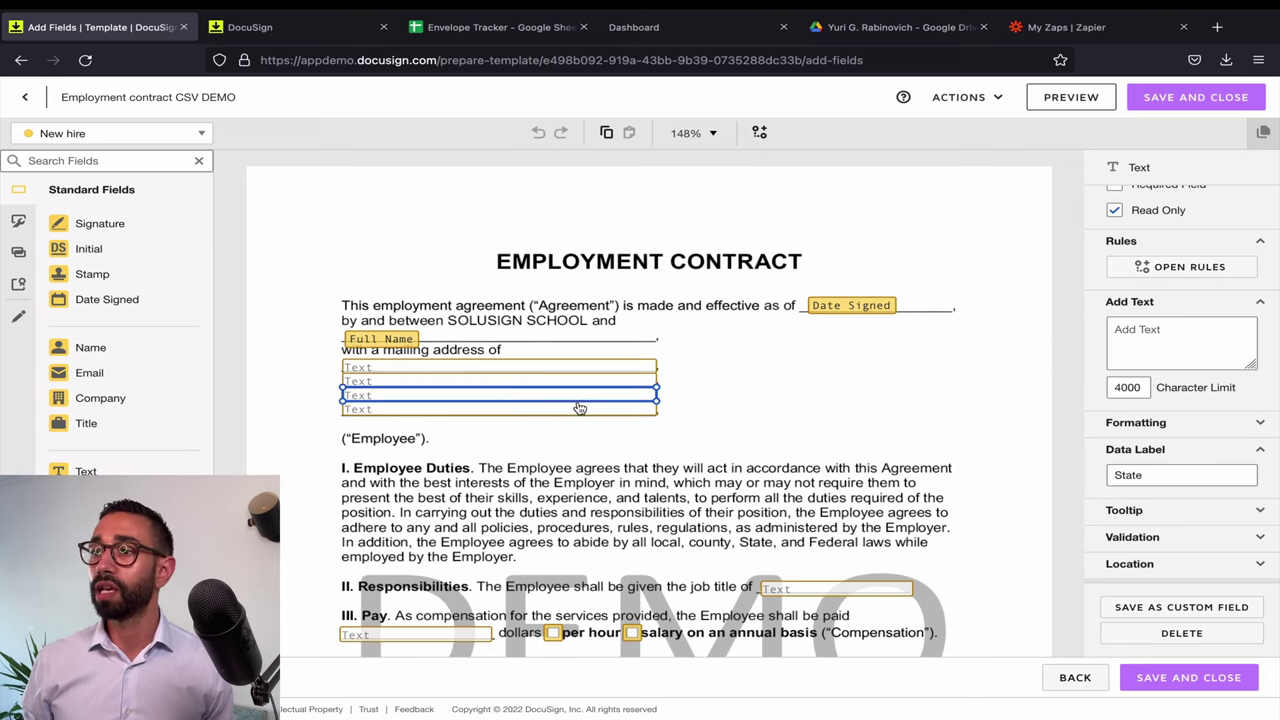
pyautogui.click(577, 411)
pyautogui.click(503, 427)
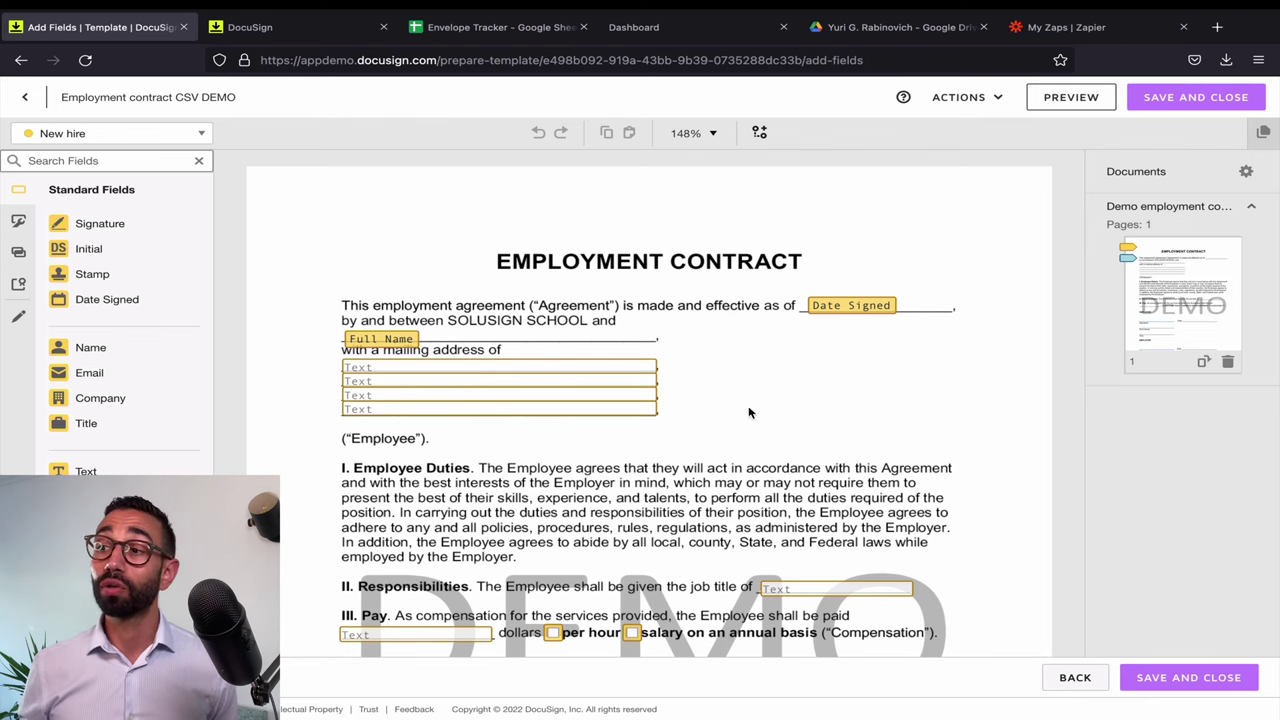
pyautogui.click(1190, 680)
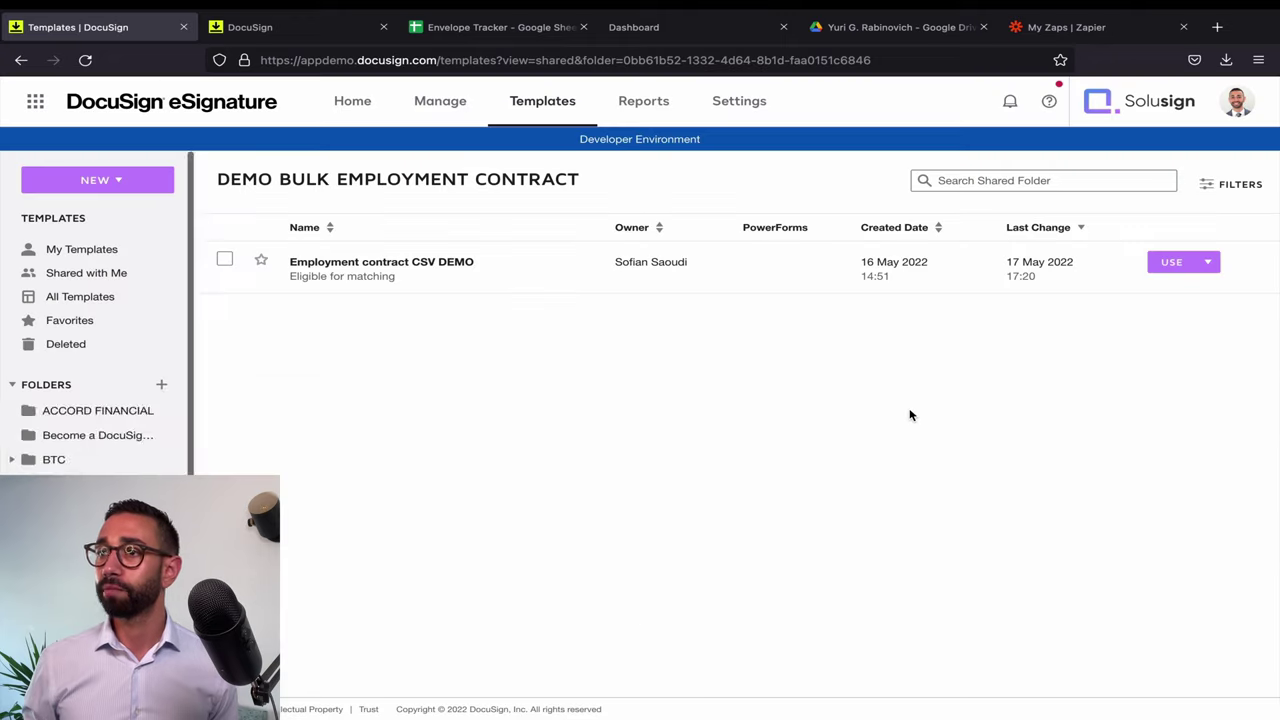
# Start an envelope from the Employment contract CSV DEMO template and open it in advanced edit
pyautogui.click(1033, 249)
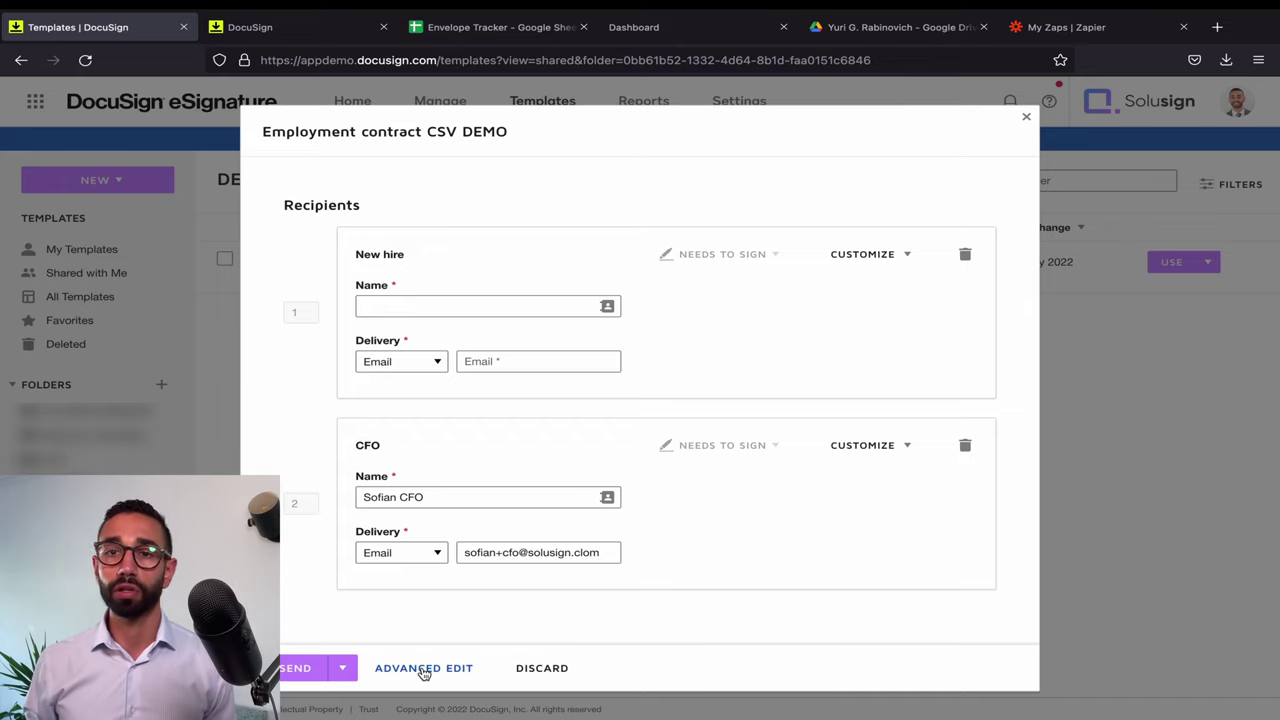
pyautogui.click(424, 670)
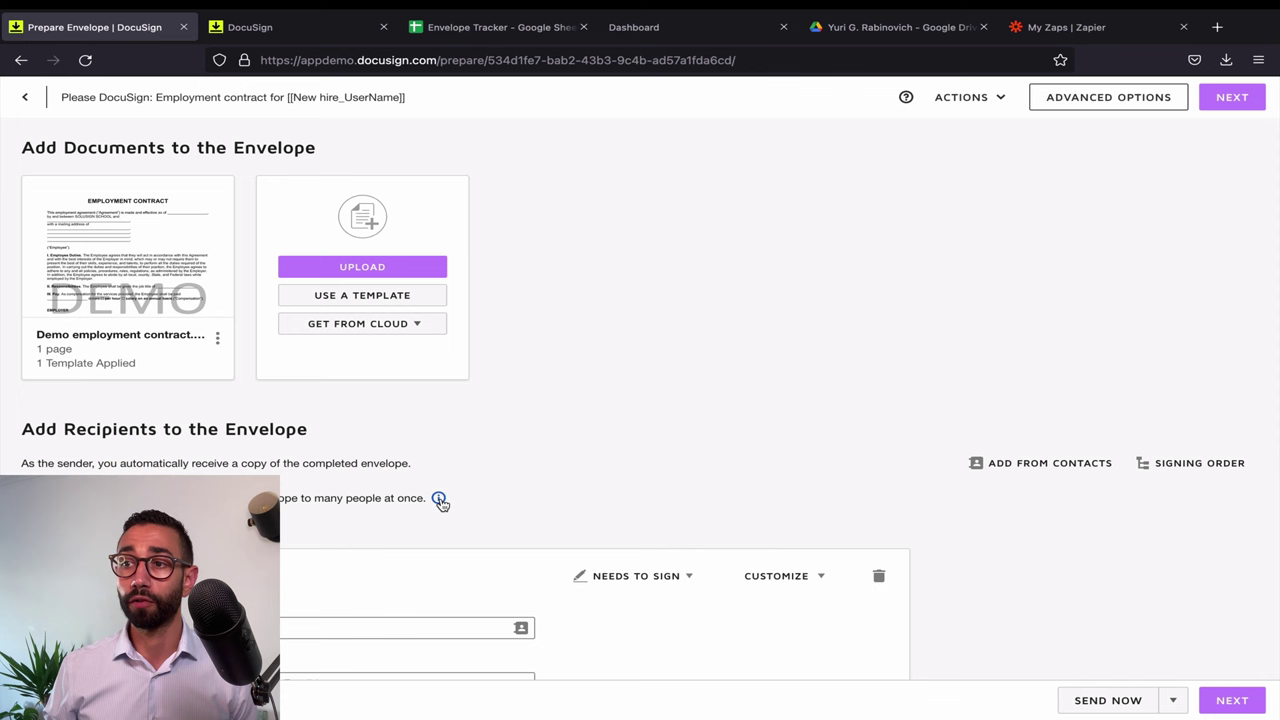
# Download the sample CSV template for bulk sending and open it in Excel to examine its column headers
pyautogui.click(439, 499)
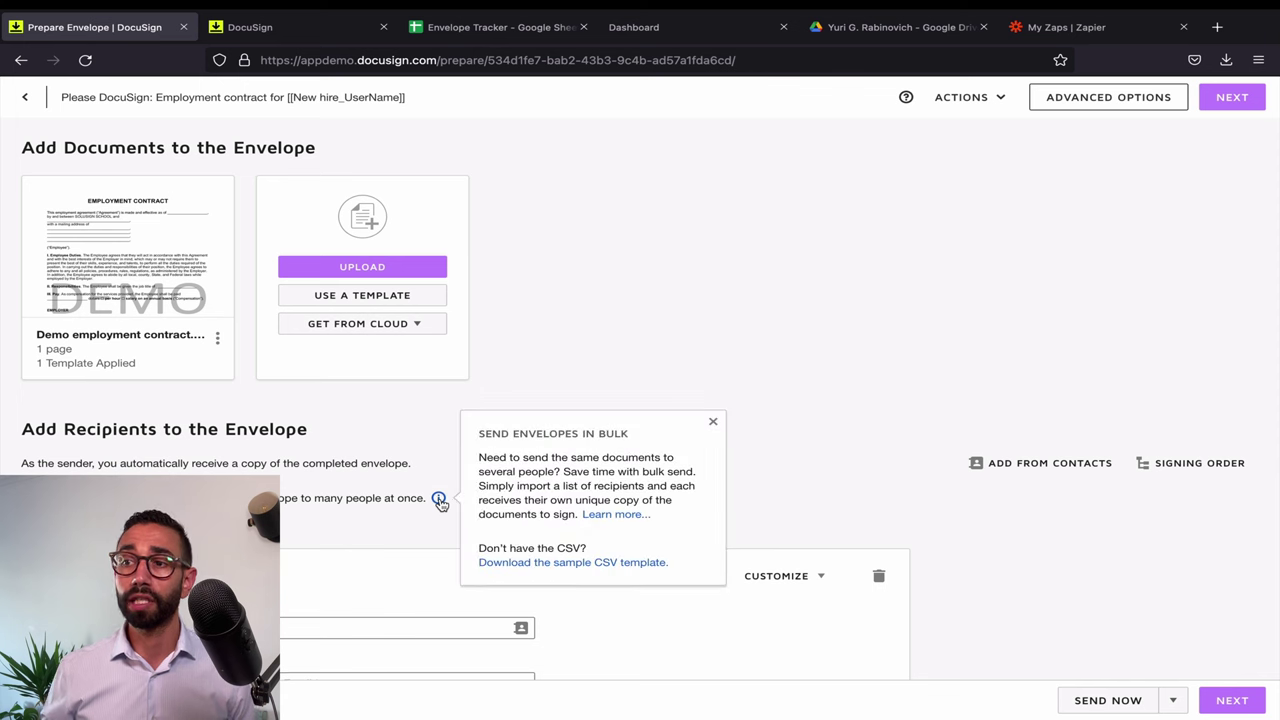
pyautogui.click(528, 564)
pyautogui.click(939, 97)
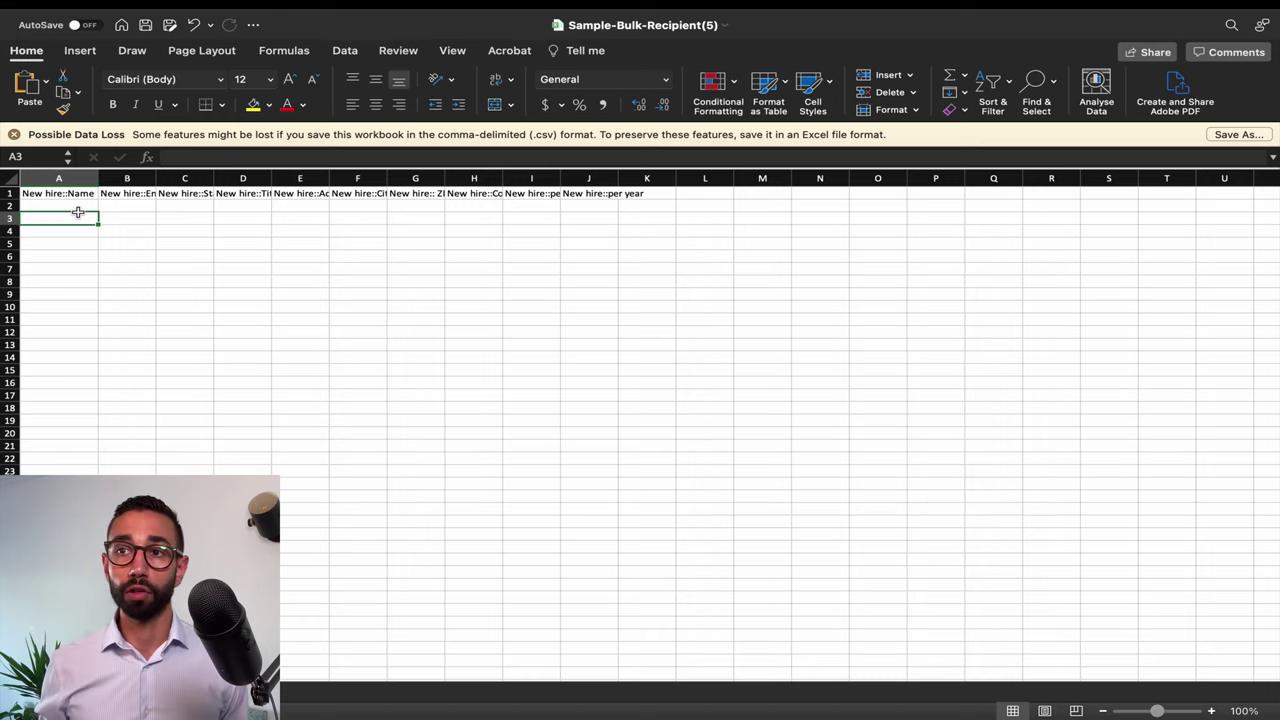
pyautogui.click(127, 205)
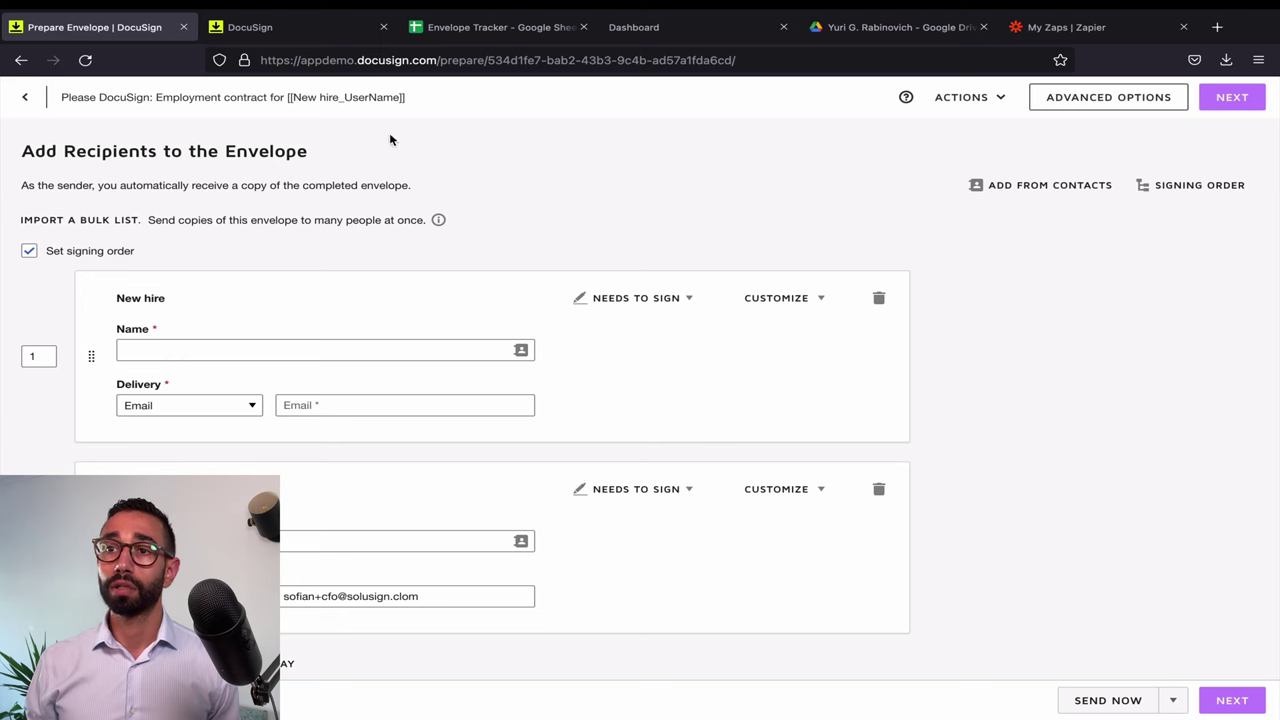
# Return to the DocuSign envelope and import test csv bulk.csv as its bulk recipient list
pyautogui.click(115, 219)
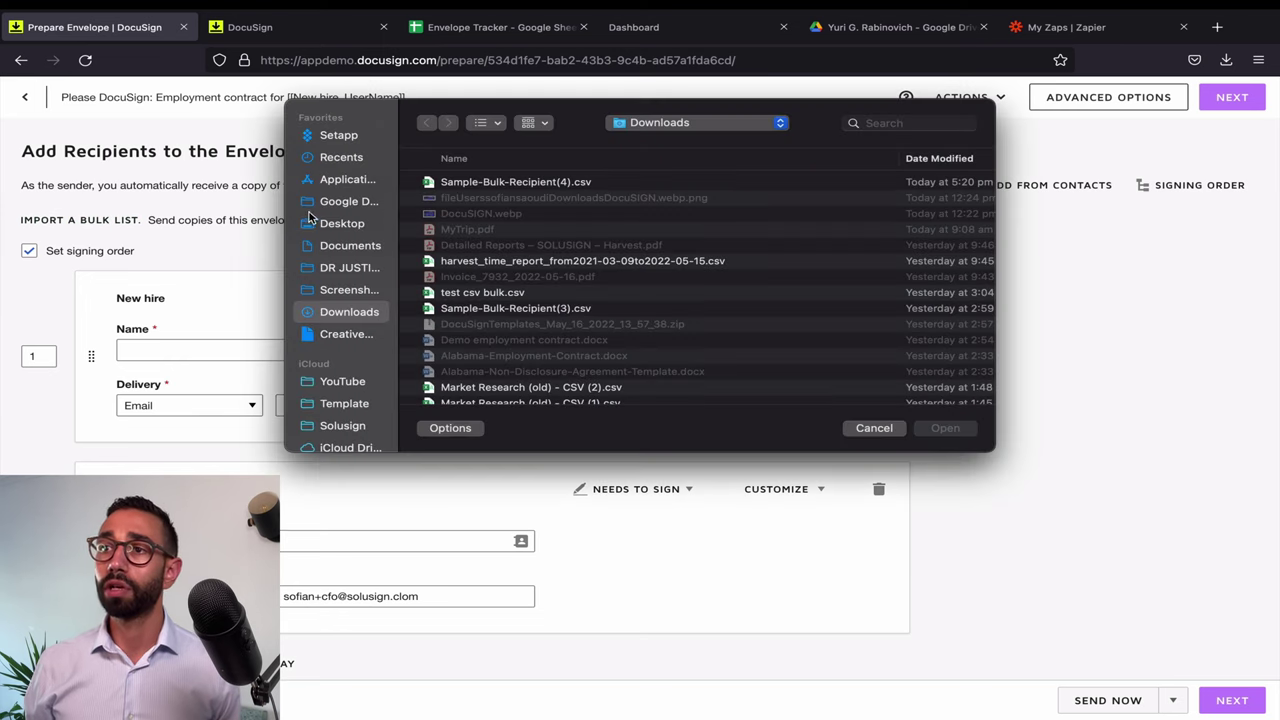
pyautogui.doubleClick(510, 308)
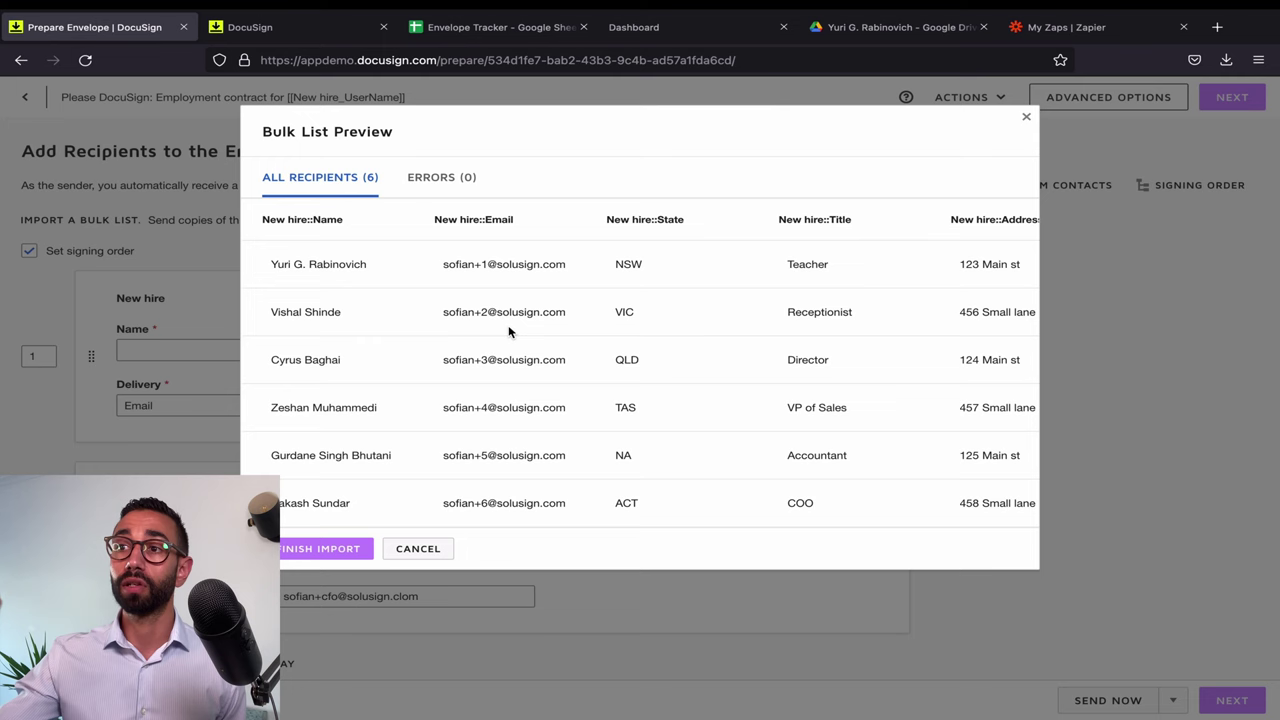
pyautogui.click(285, 552)
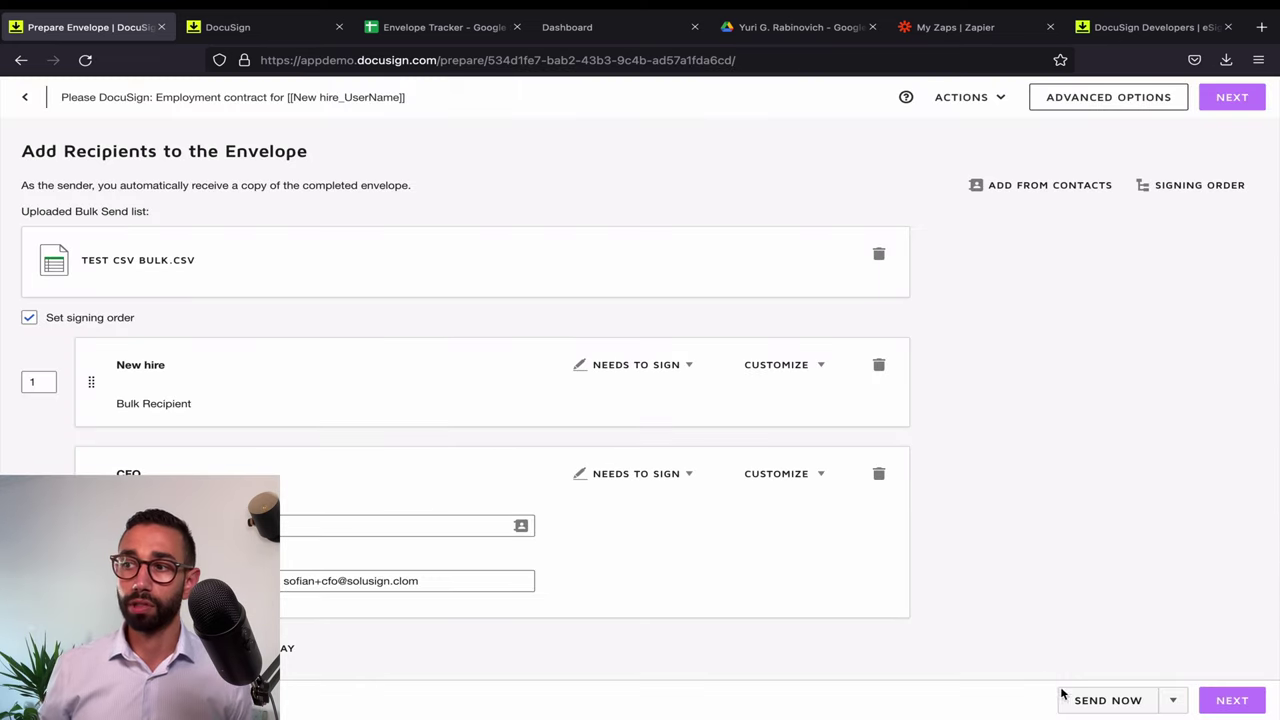
# Send the bulk envelopes immediately and dismiss both bulk send notices
pyautogui.click(1090, 702)
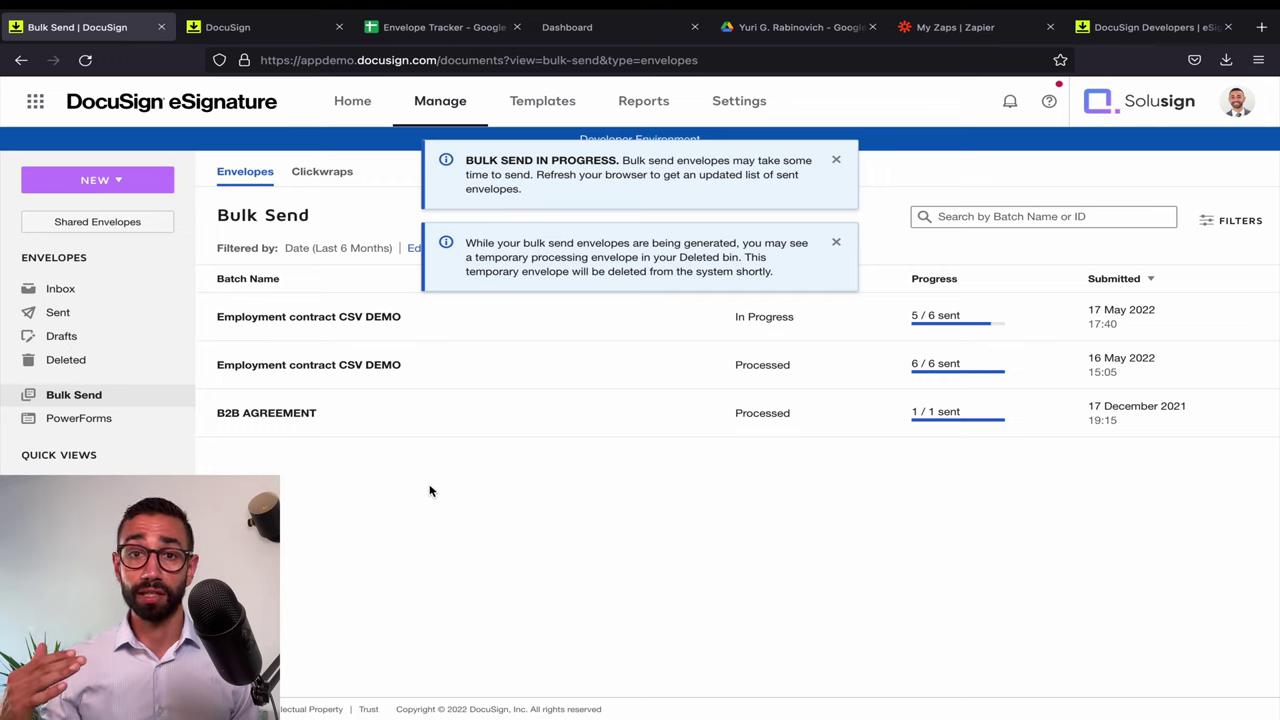
pyautogui.click(839, 162)
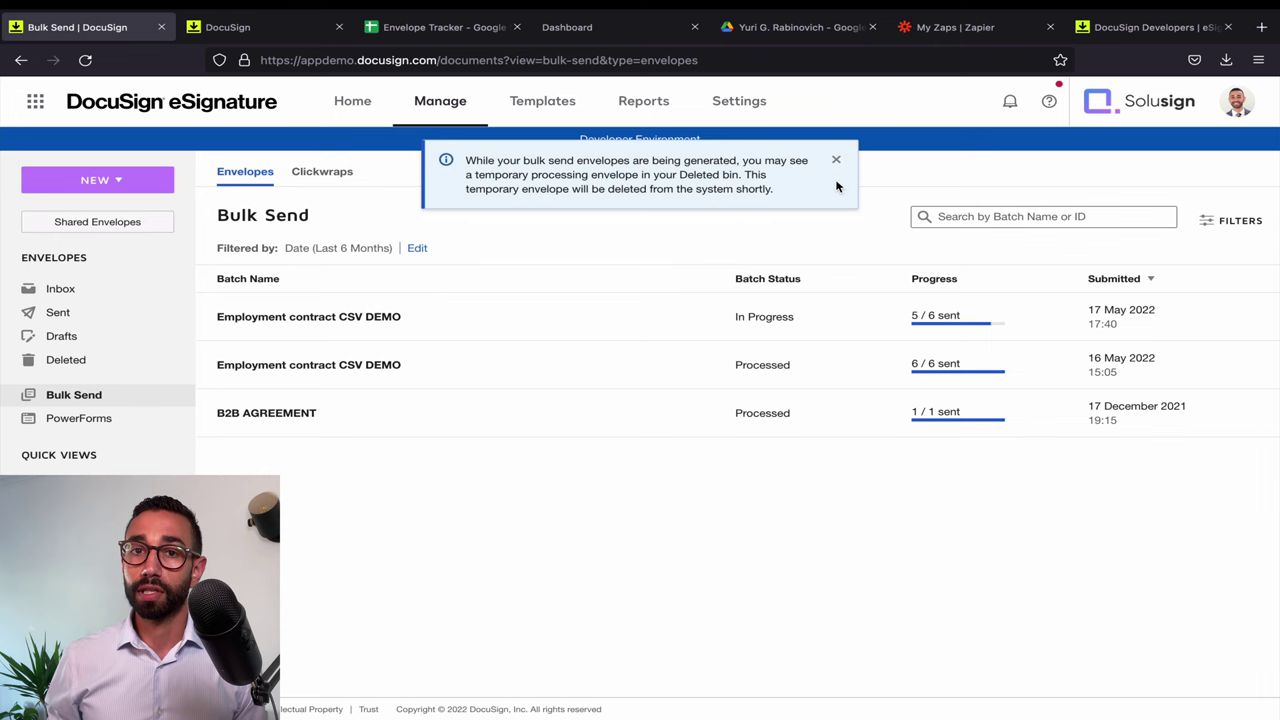
pyautogui.click(836, 160)
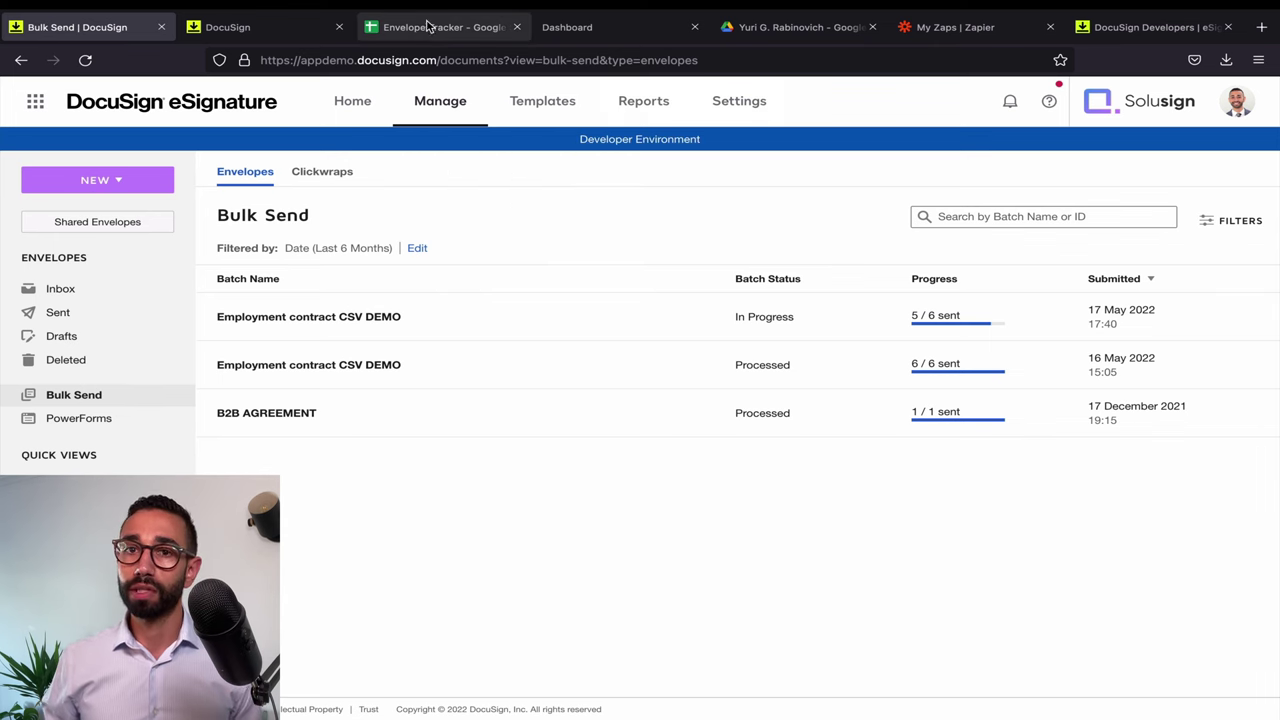
# In the Envelope Tracker Google Sheet, set row 3's Action to Send and open the new employment contract signing request in Gmail
pyautogui.click(428, 27)
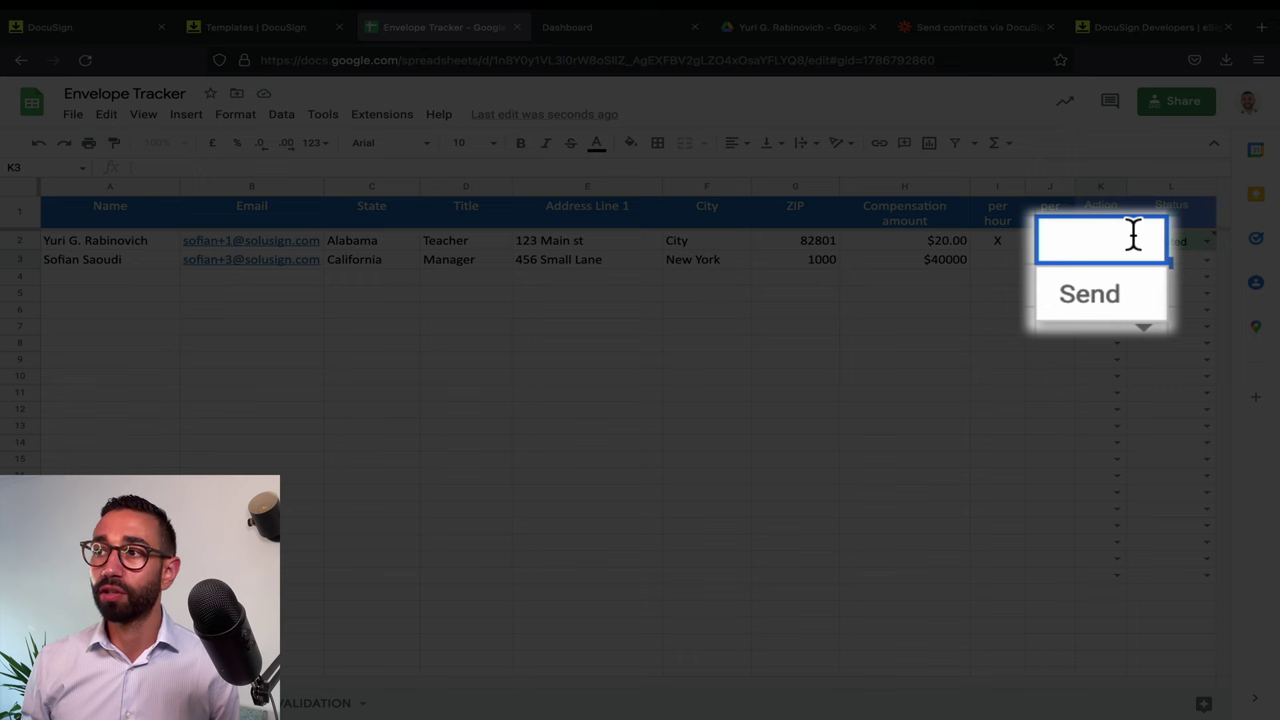
pyautogui.click(1090, 294)
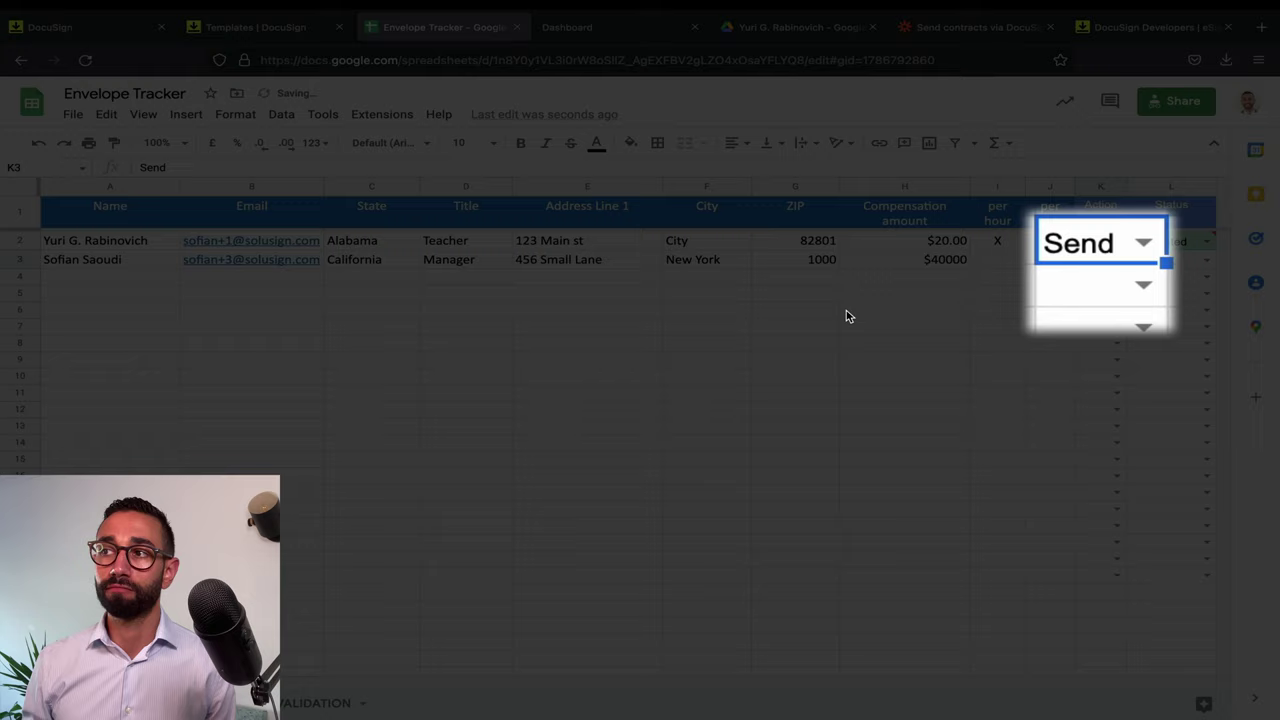
pyautogui.click(847, 311)
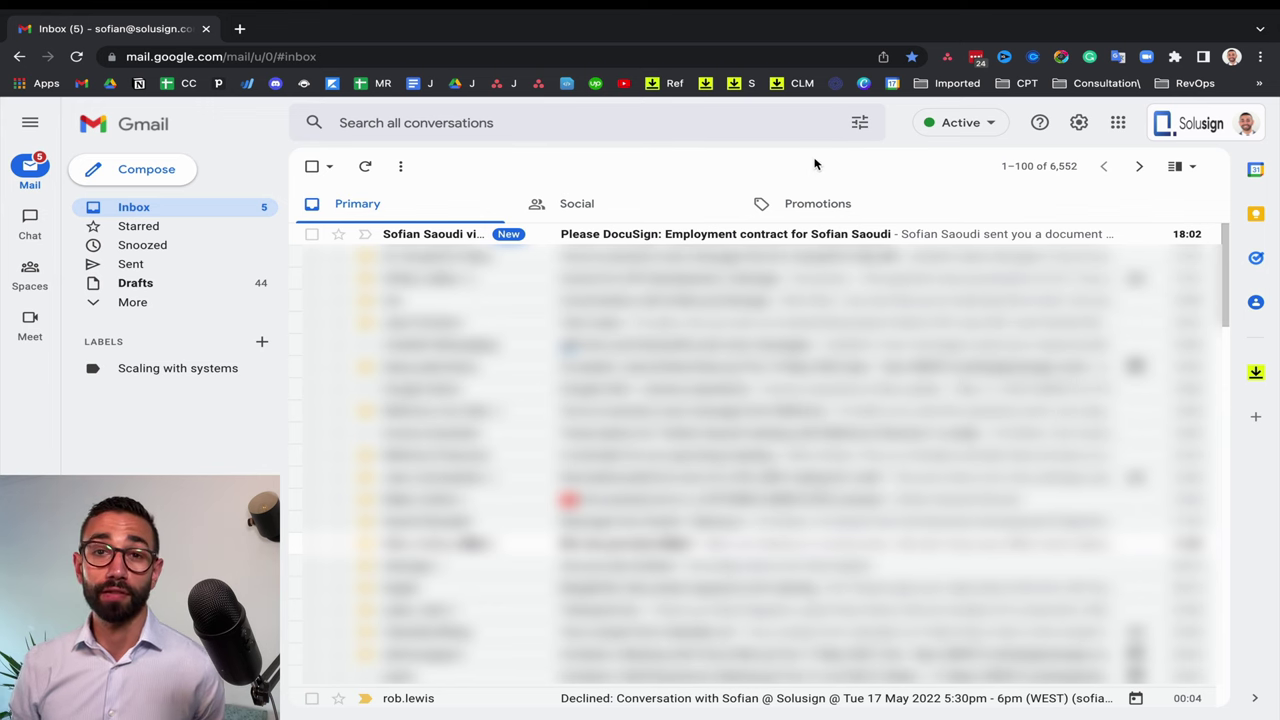
pyautogui.click(667, 240)
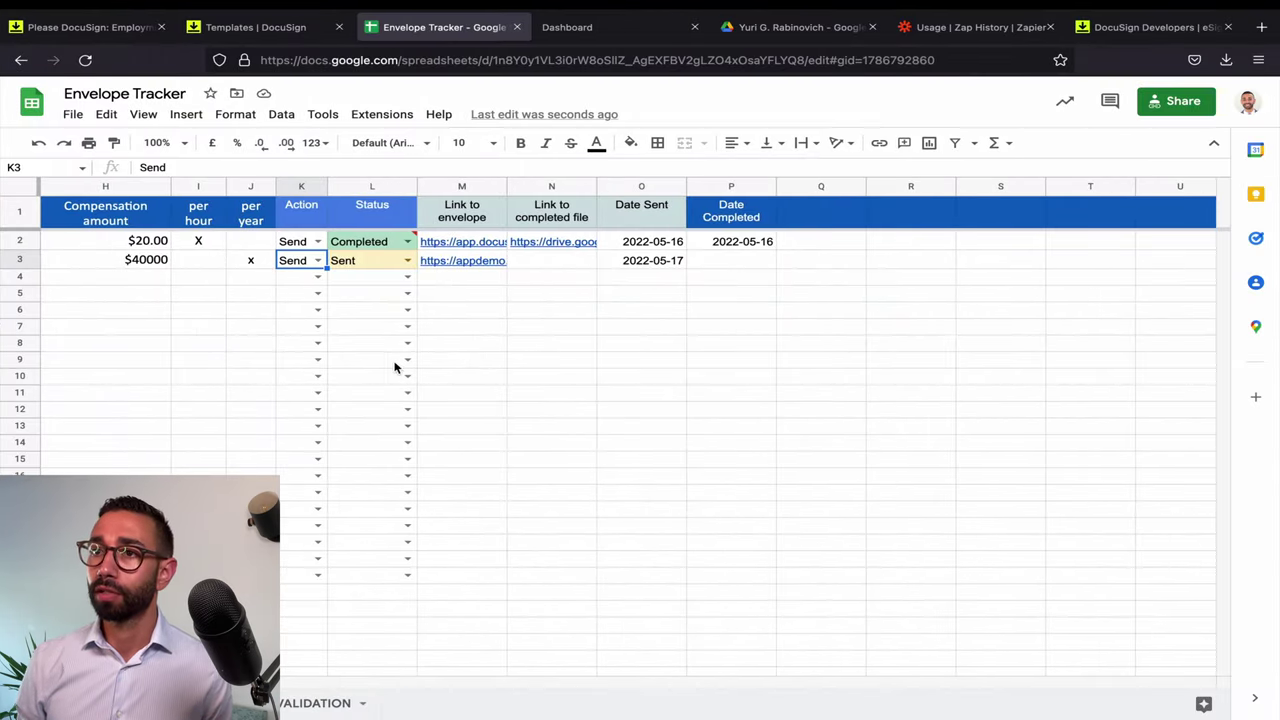
# Review row 3 in the Envelope Tracker sheet and follow its envelope link to DocuSign
pyautogui.hscroll(-10, 395, 368)
pyautogui.hscroll(5, 406, 366)
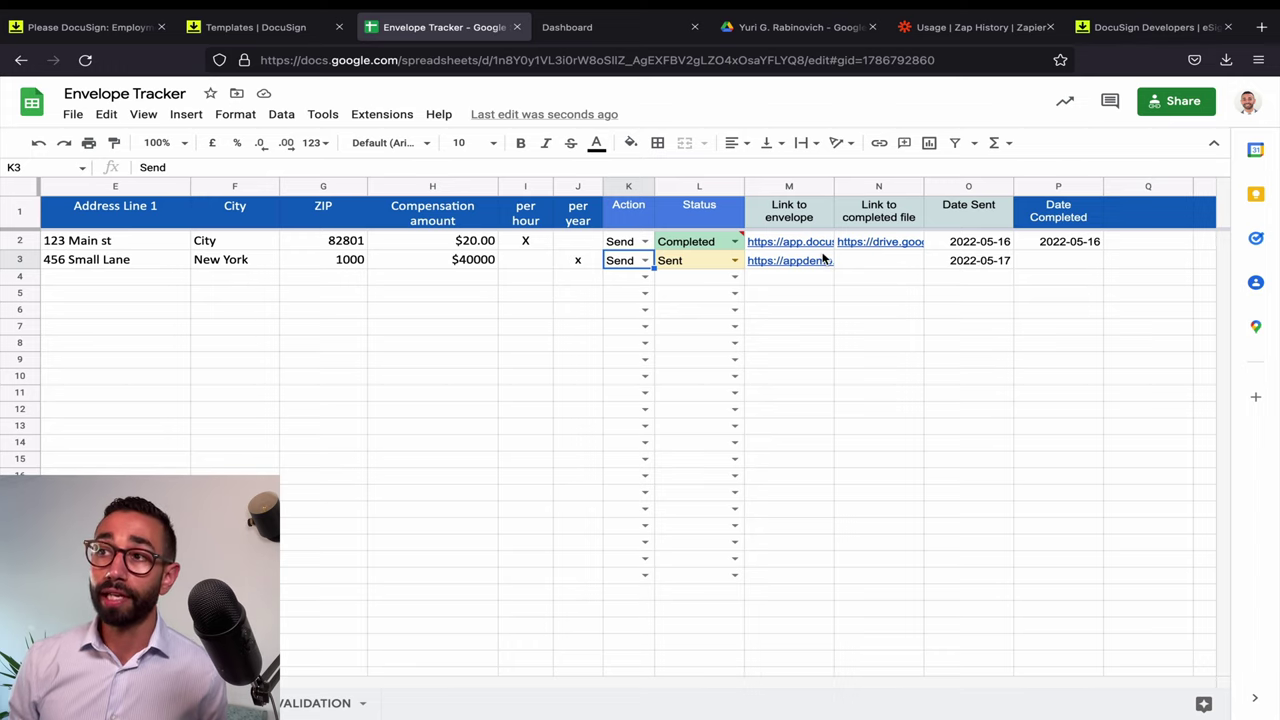
pyautogui.moveTo(826, 259)
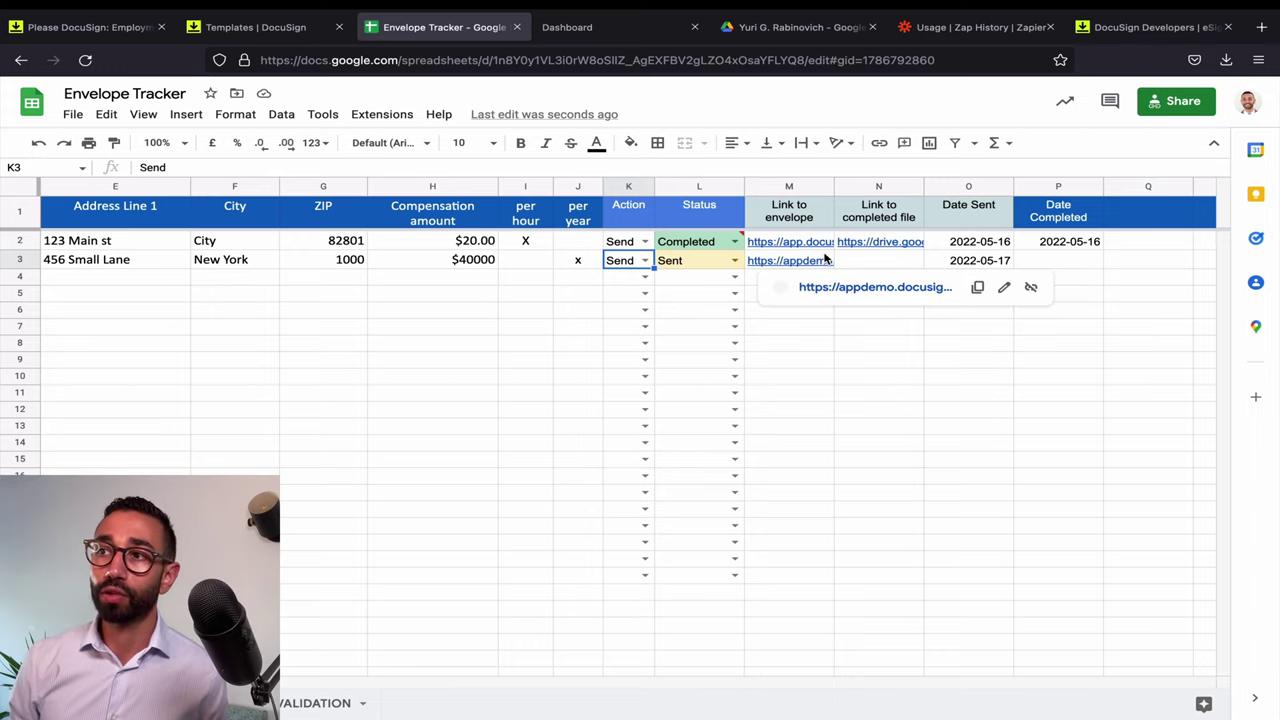
pyautogui.click(950, 287)
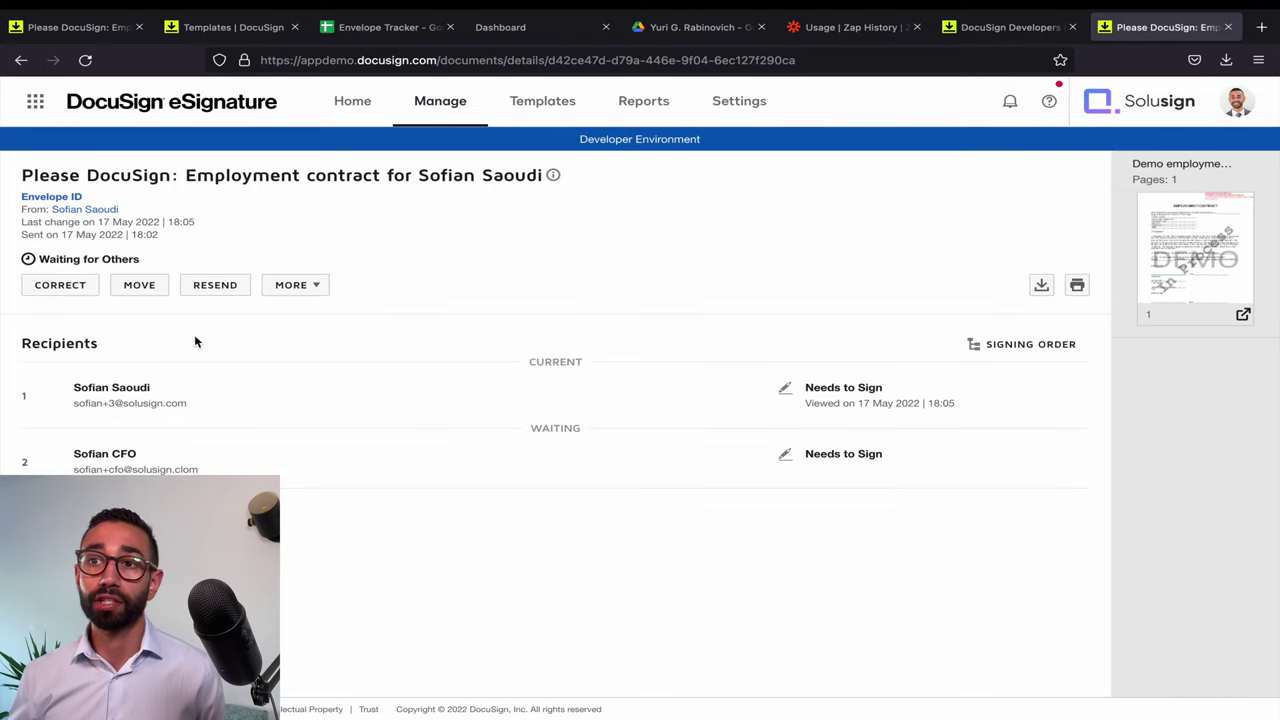
# Correct the sent envelope by fixing the CFO recipient's e-mail address and continue
pyautogui.click(45, 286)
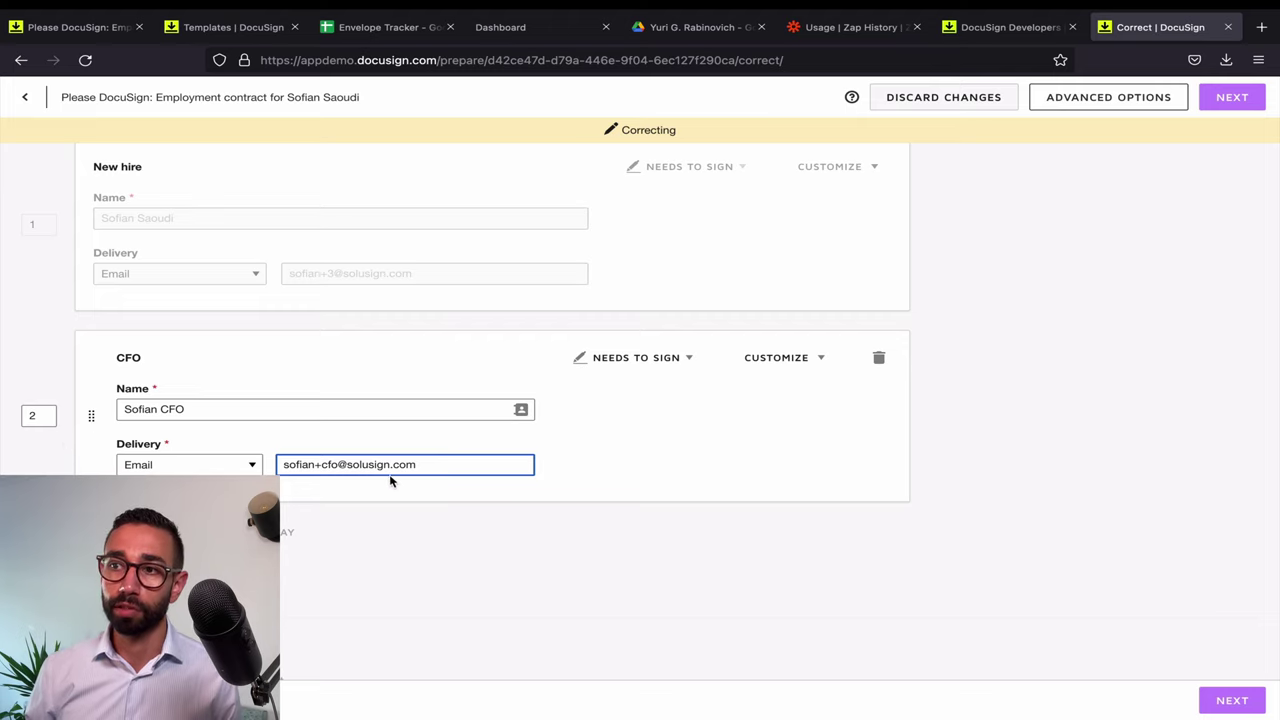
pyautogui.click(1224, 696)
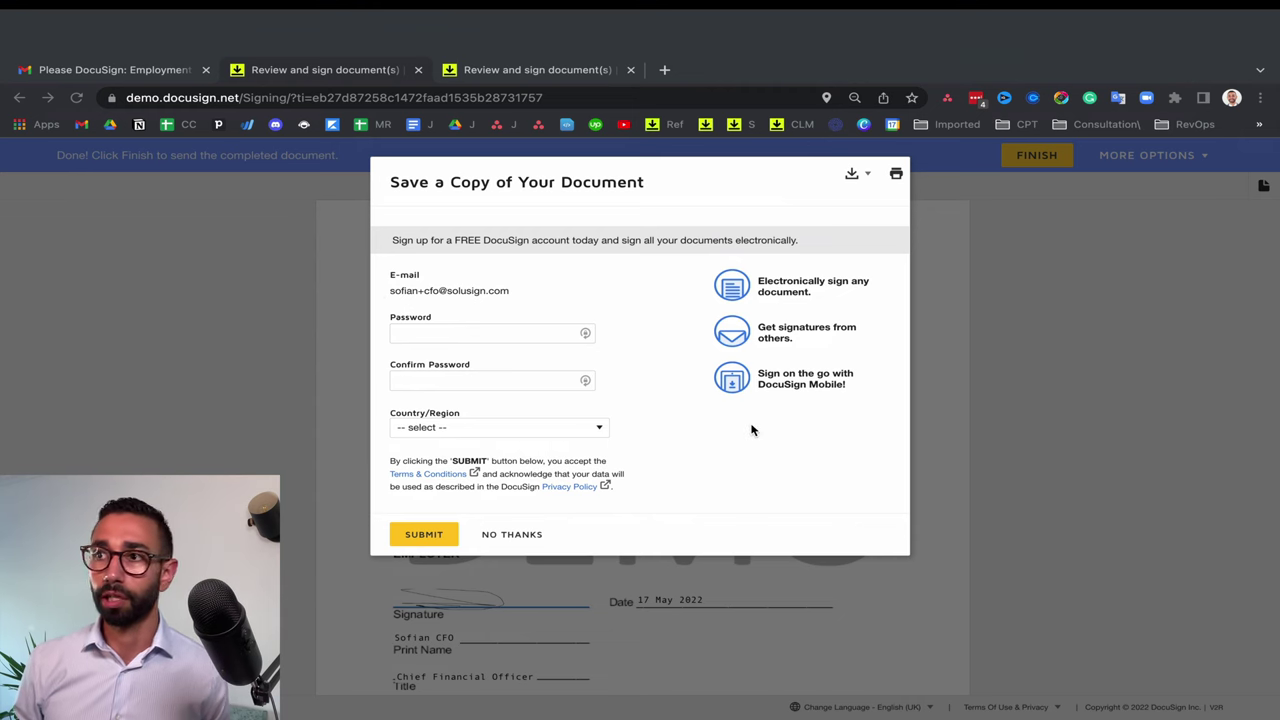
# Switch back to the Envelope Tracker sheet to check row 3's status
pyautogui.press('super+Tab')
pyautogui.press('super+Tab')
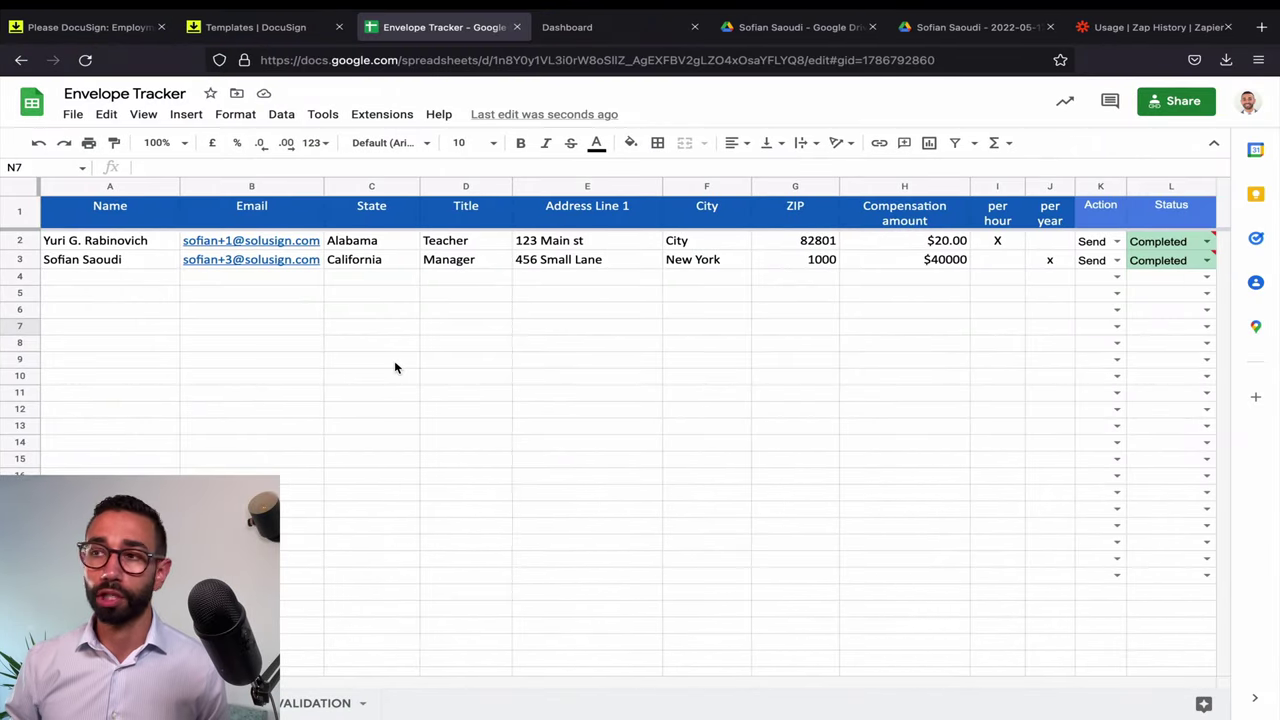
# Review row 3's status, links and dates in the Envelope Tracker sheet and open its link to the completed file
pyautogui.click(783, 330)
pyautogui.hscroll(10, 800, 329)
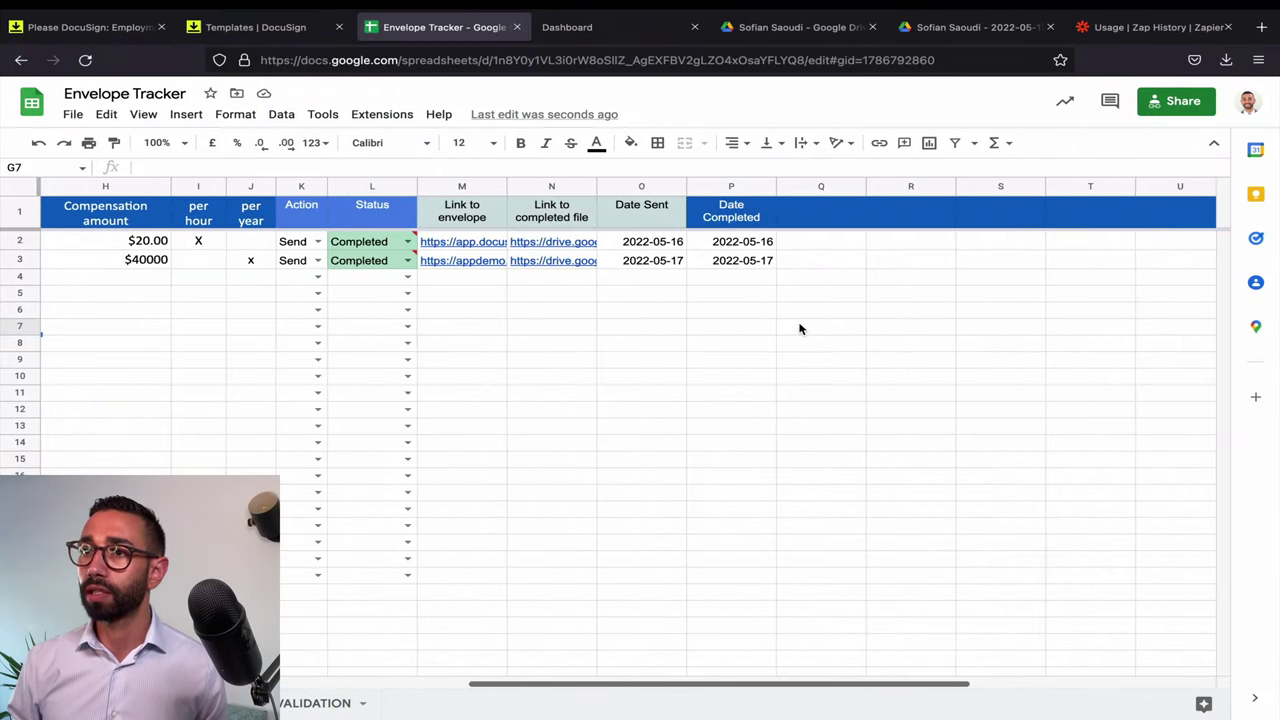
pyautogui.moveTo(366, 264)
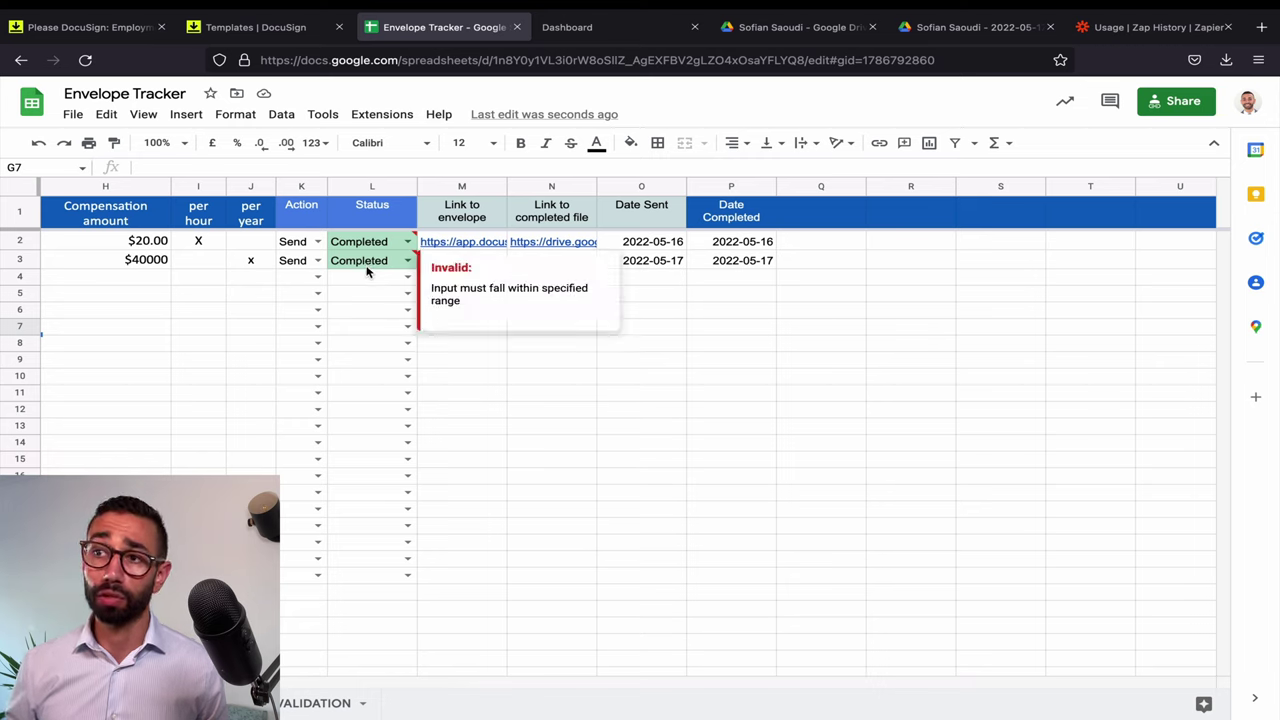
pyautogui.click(368, 290)
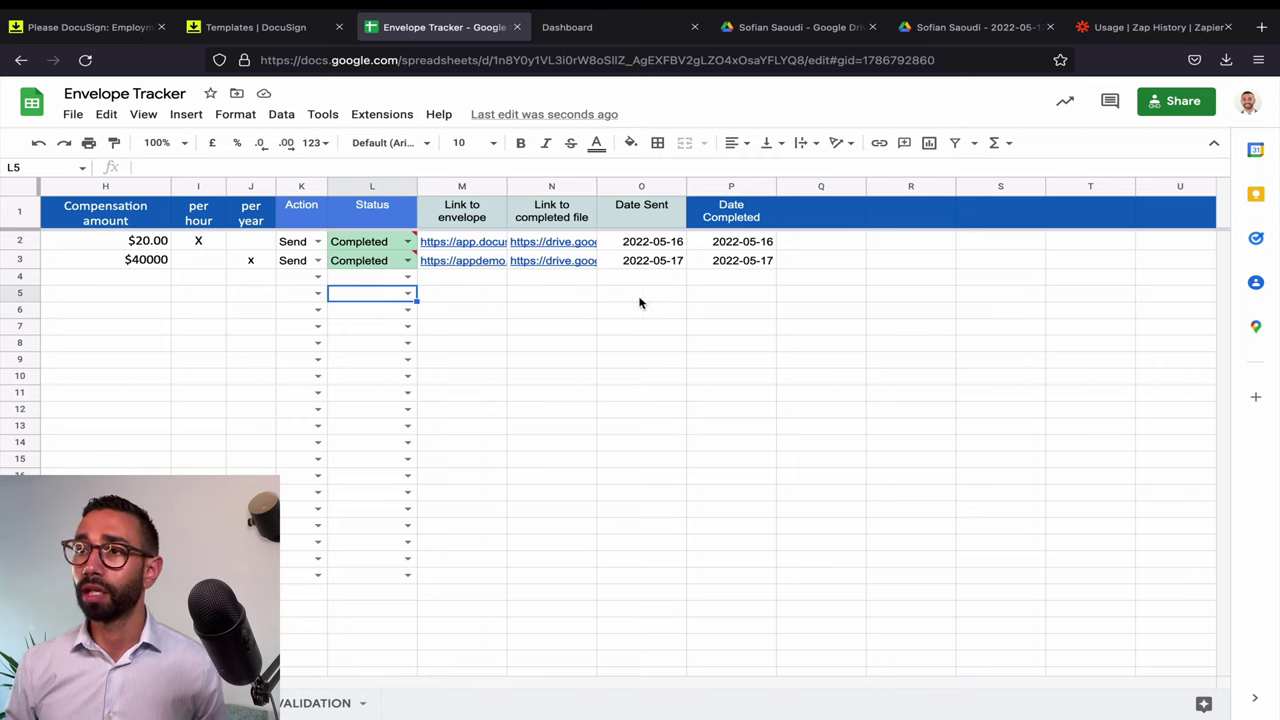
pyautogui.click(563, 263)
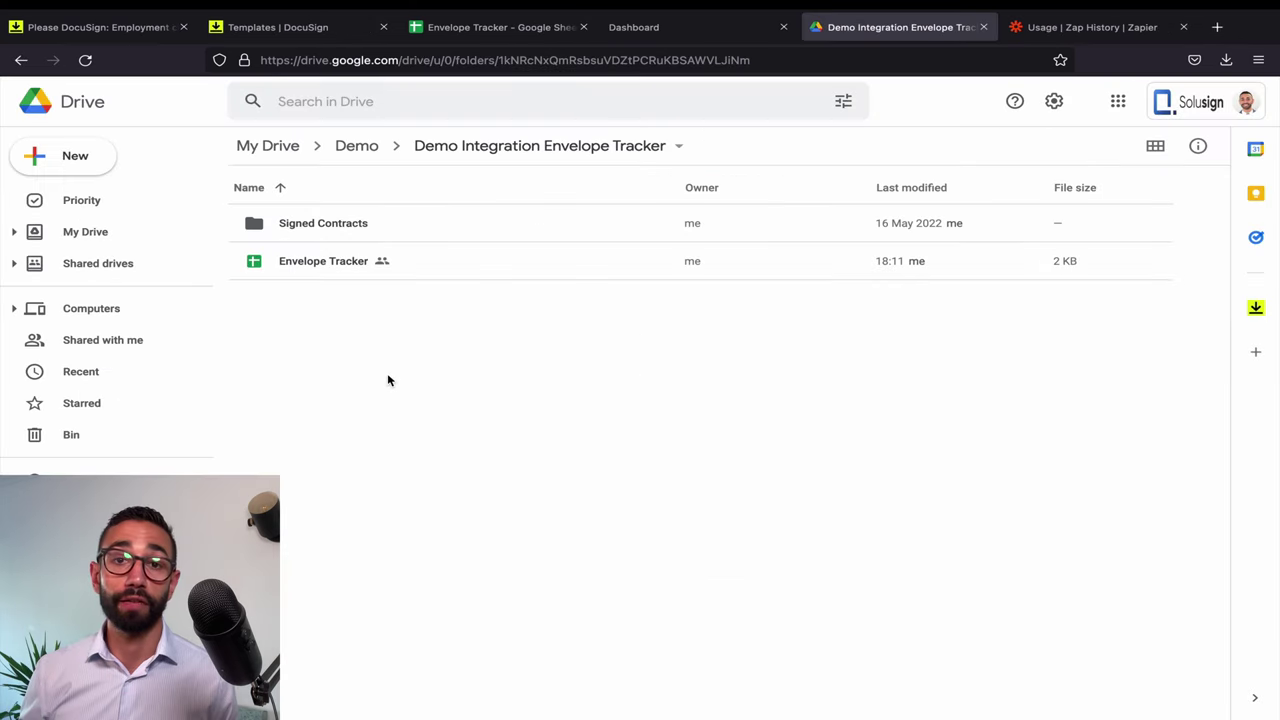
# In Google Drive, open the Signed Contracts folder and view the signed contract PDF dated 2022-05-17 in the employee's subfolder
pyautogui.doubleClick(349, 229)
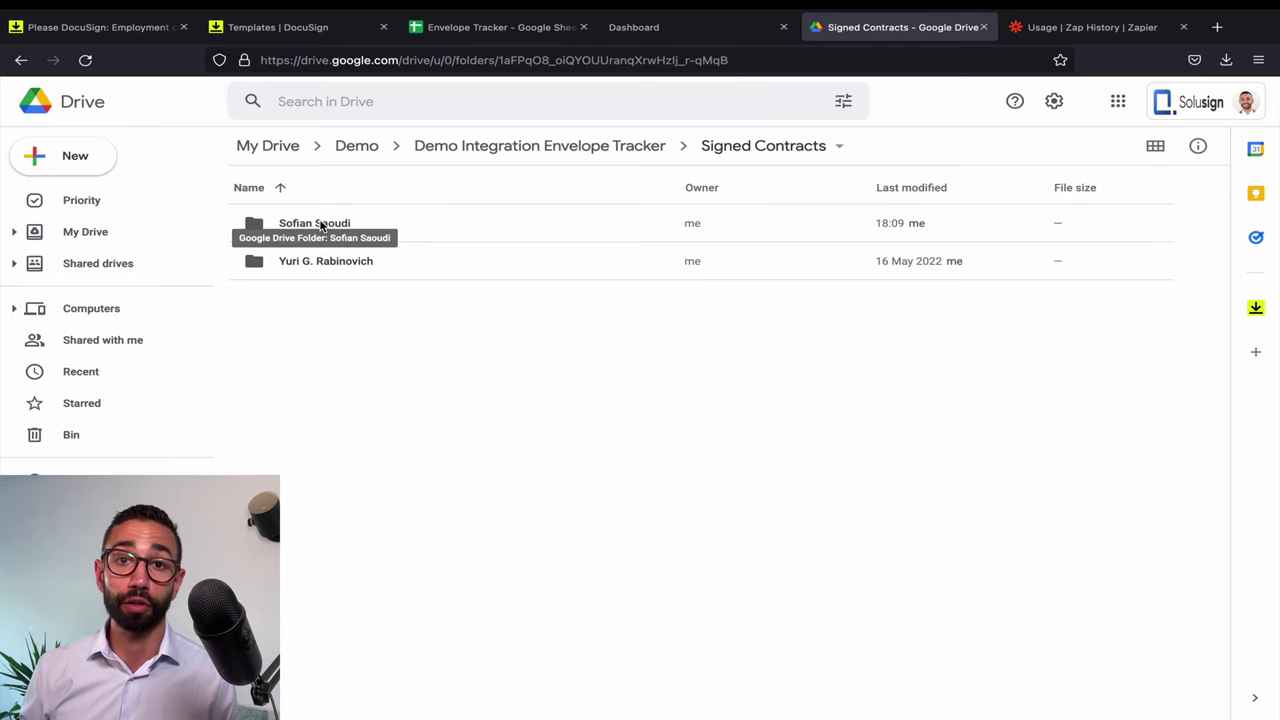
pyautogui.doubleClick(318, 225)
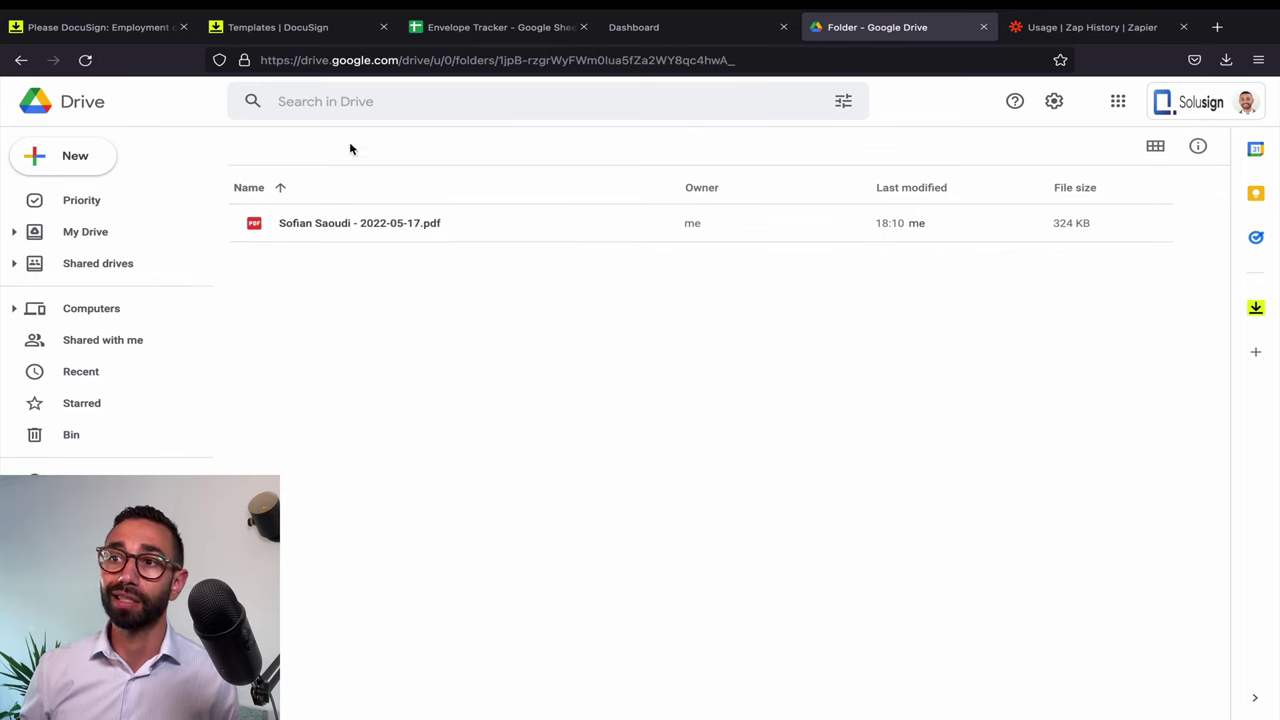
pyautogui.click(416, 232)
pyautogui.doubleClick(412, 228)
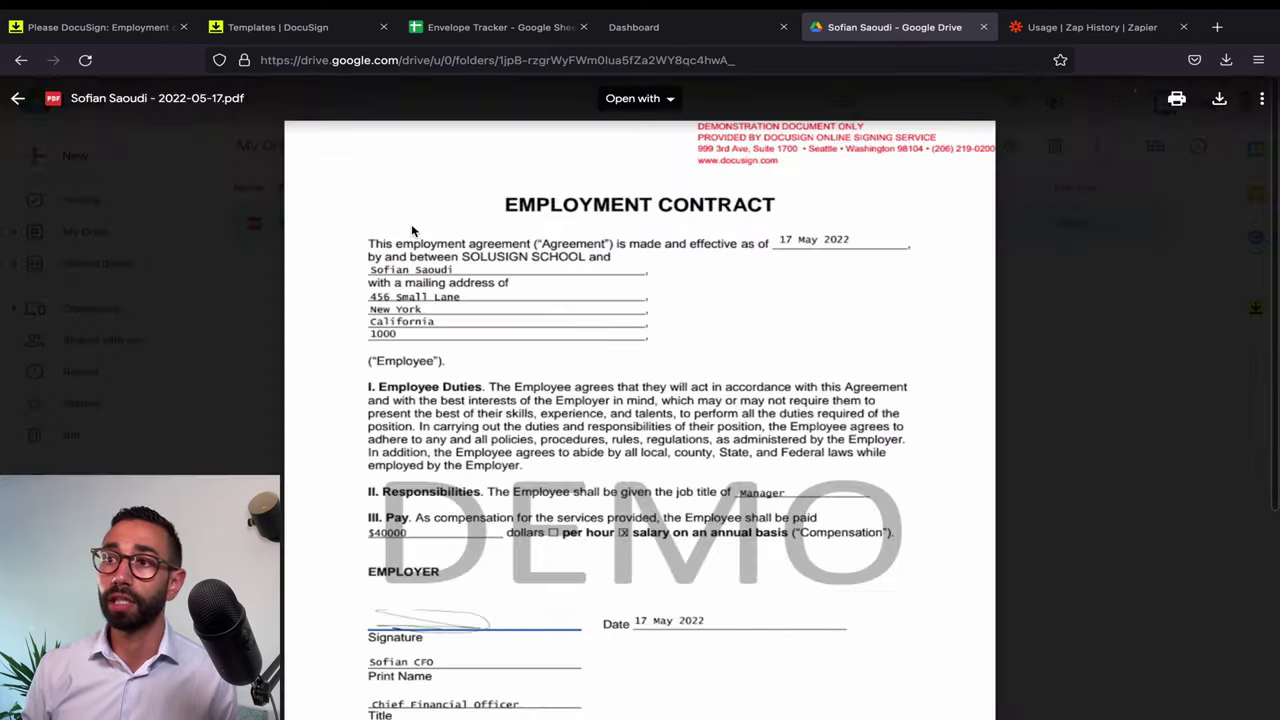
pyautogui.press('Escape')
# Return to the Envelope Tracker sheet and review the employee detail columns through Action and Status
pyautogui.hotkey('ctrl', 'shift', 'Tab')
pyautogui.hotkey('ctrl', 'shift', 'Tab')
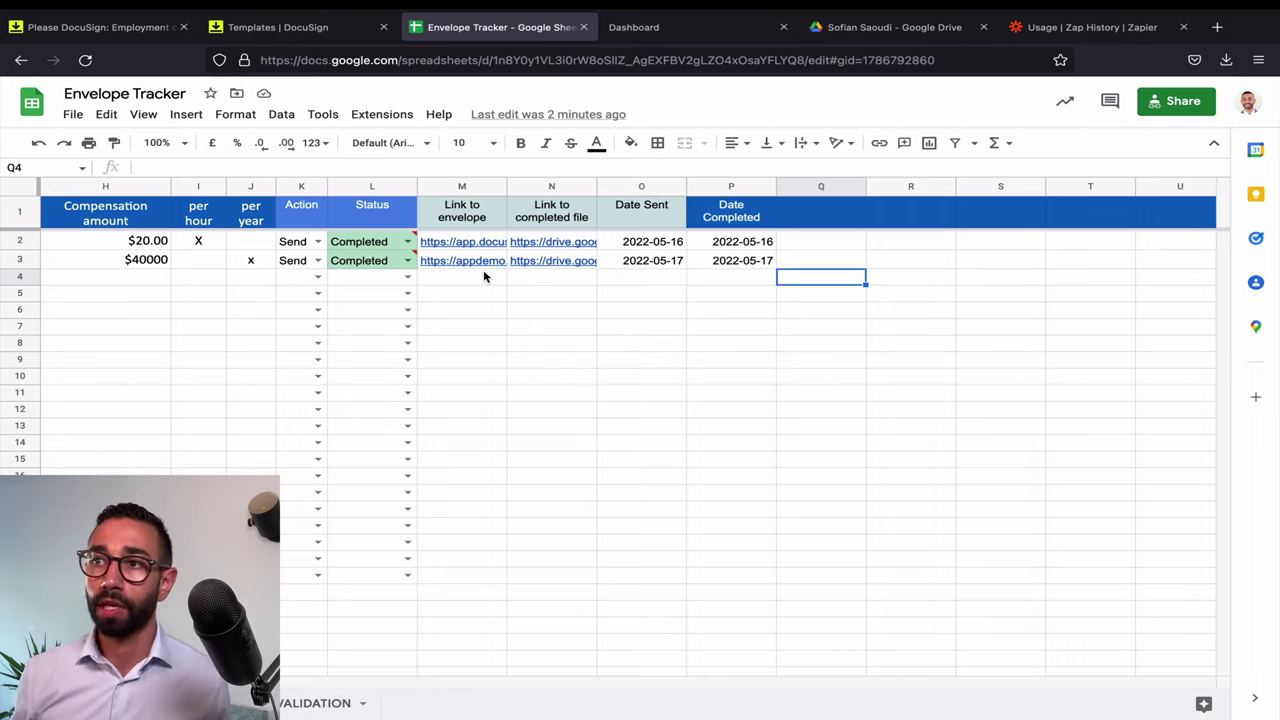
pyautogui.hscroll(-5, 463, 340)
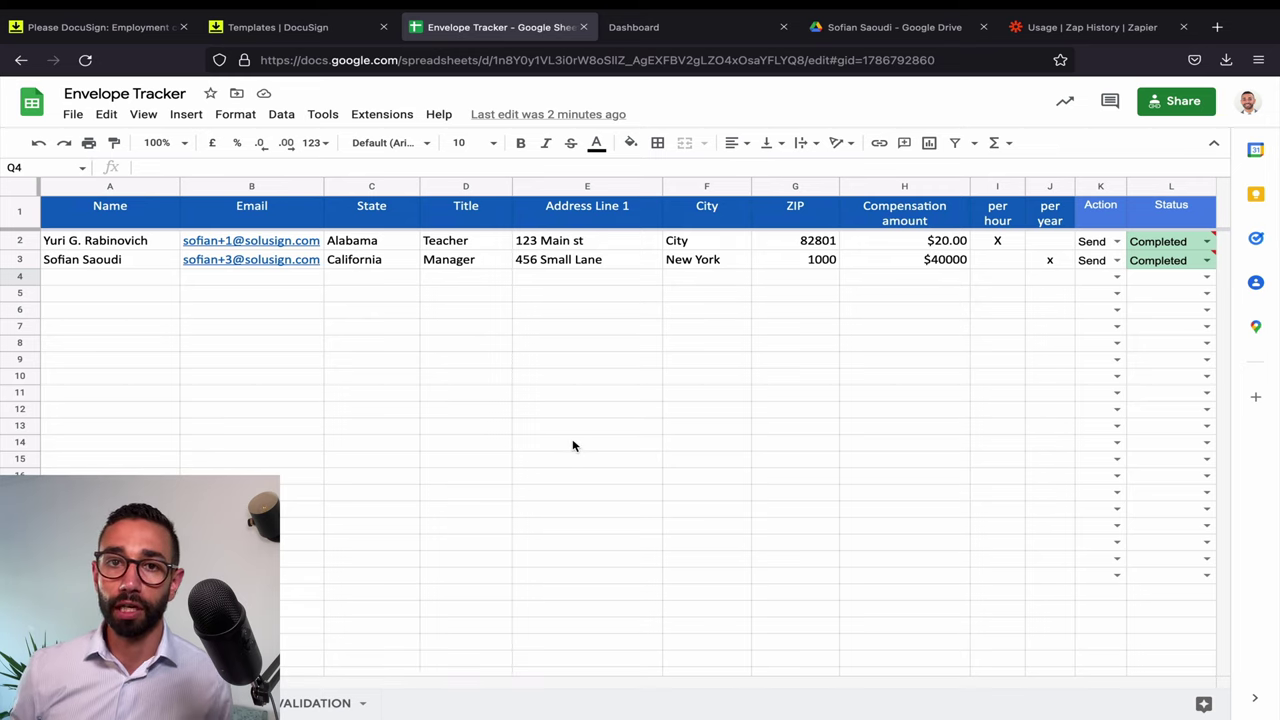
pyautogui.click(466, 310)
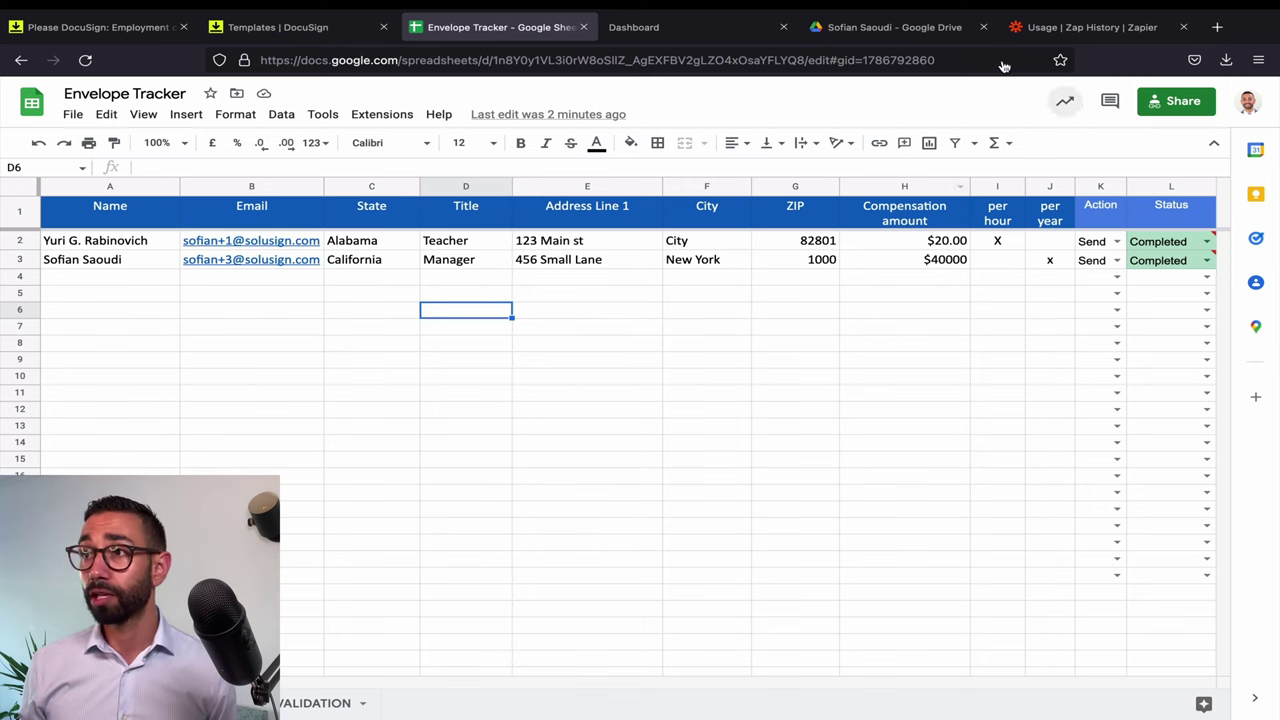
# Switch to Zapier, open the "Send contracts via DocuSign" Zap and review its Google Sheets trigger details
pyautogui.click(1085, 27)
pyautogui.scroll(3, 331, 194)
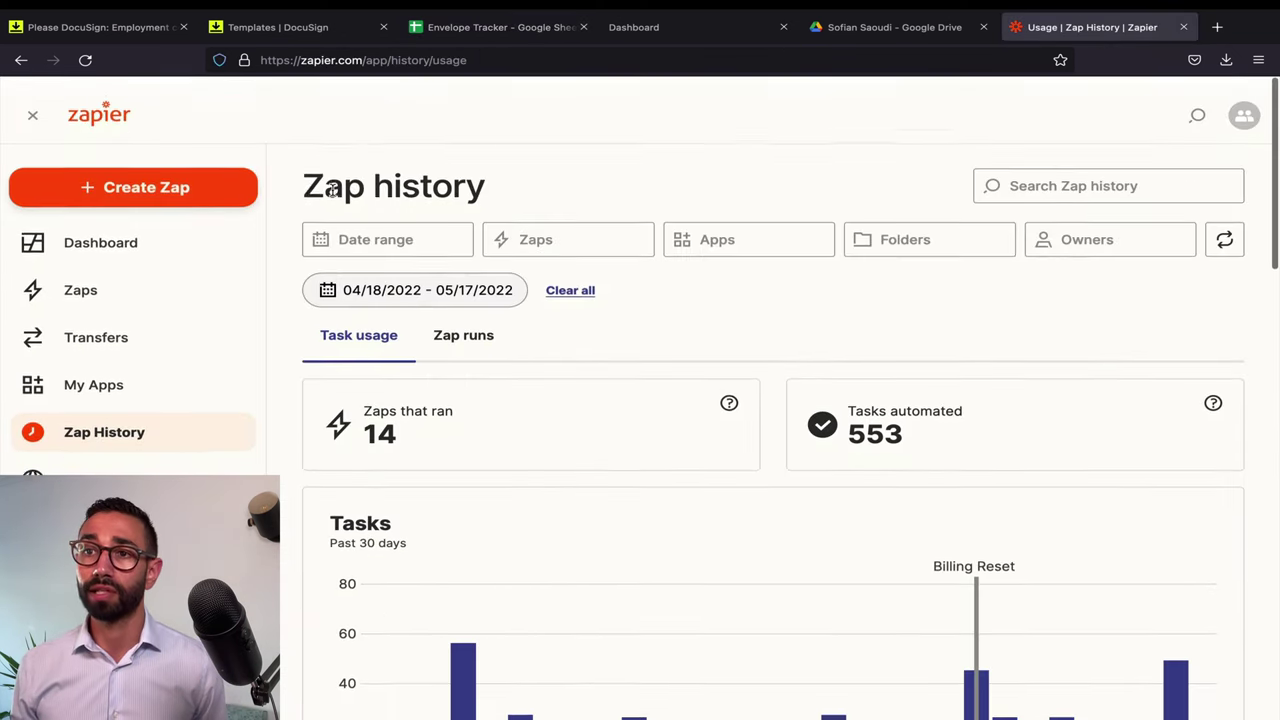
pyautogui.click(80, 285)
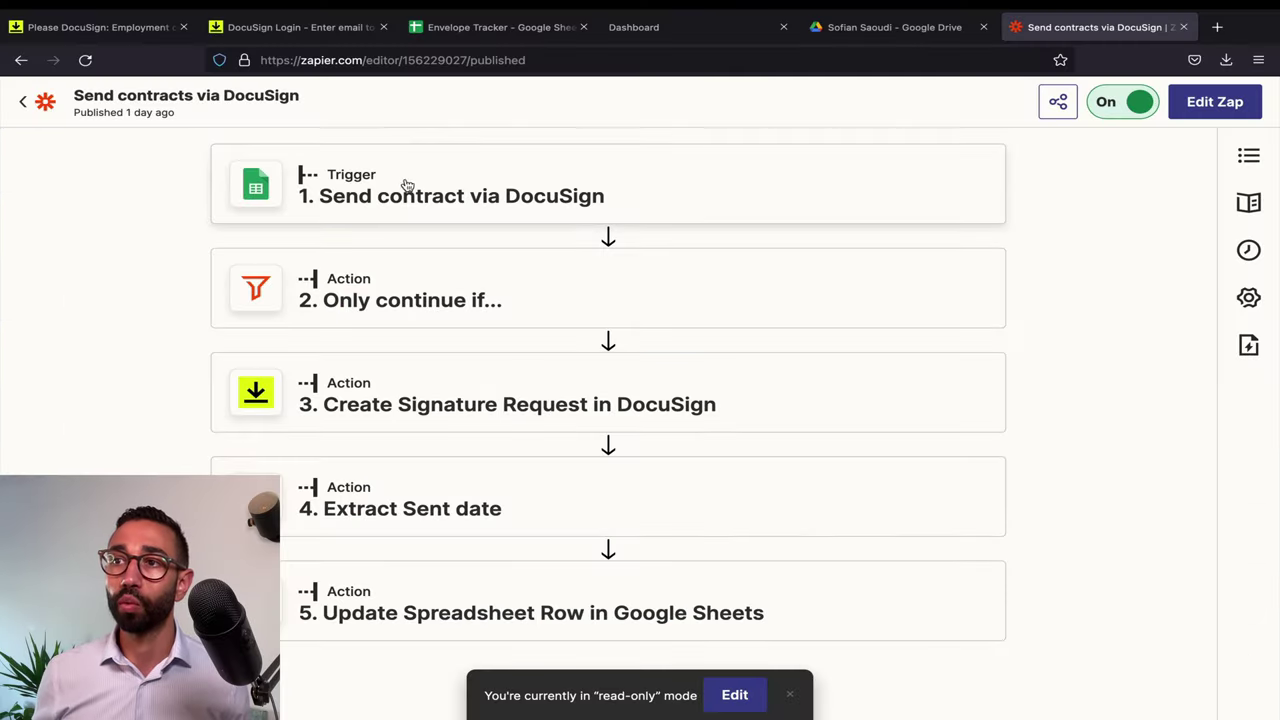
pyautogui.click(449, 192)
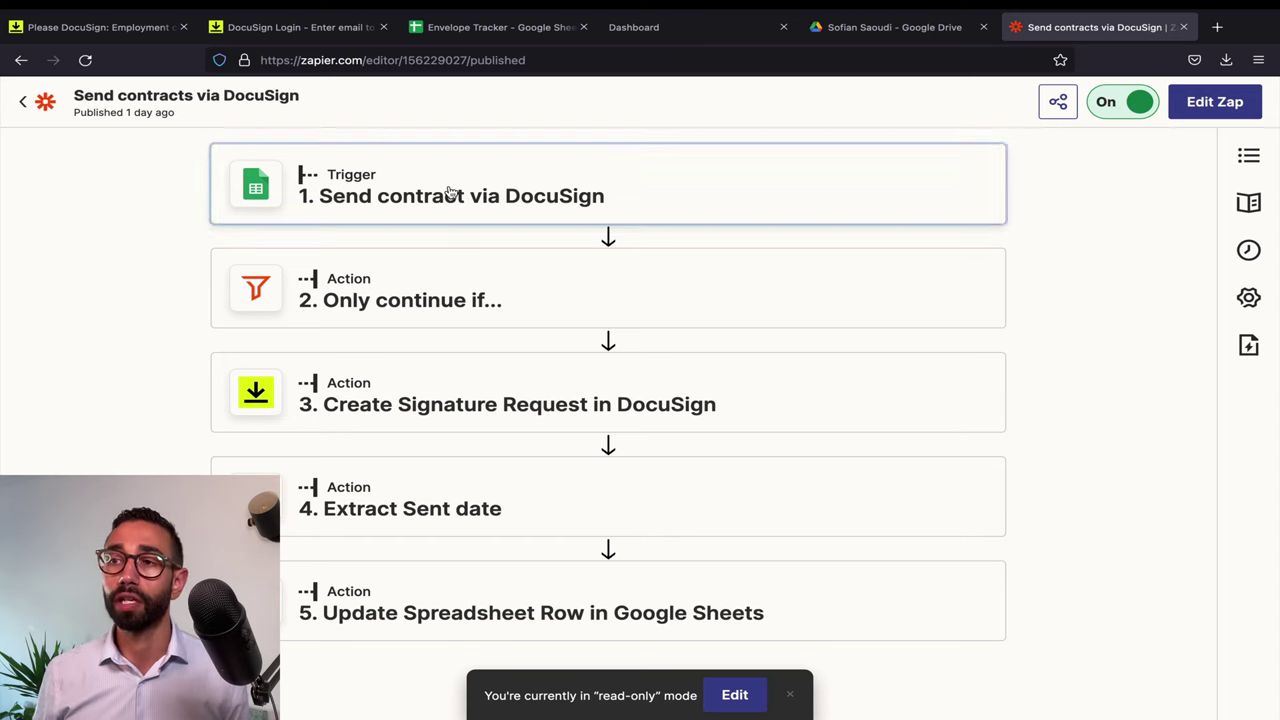
pyautogui.scroll(-3, 470, 475)
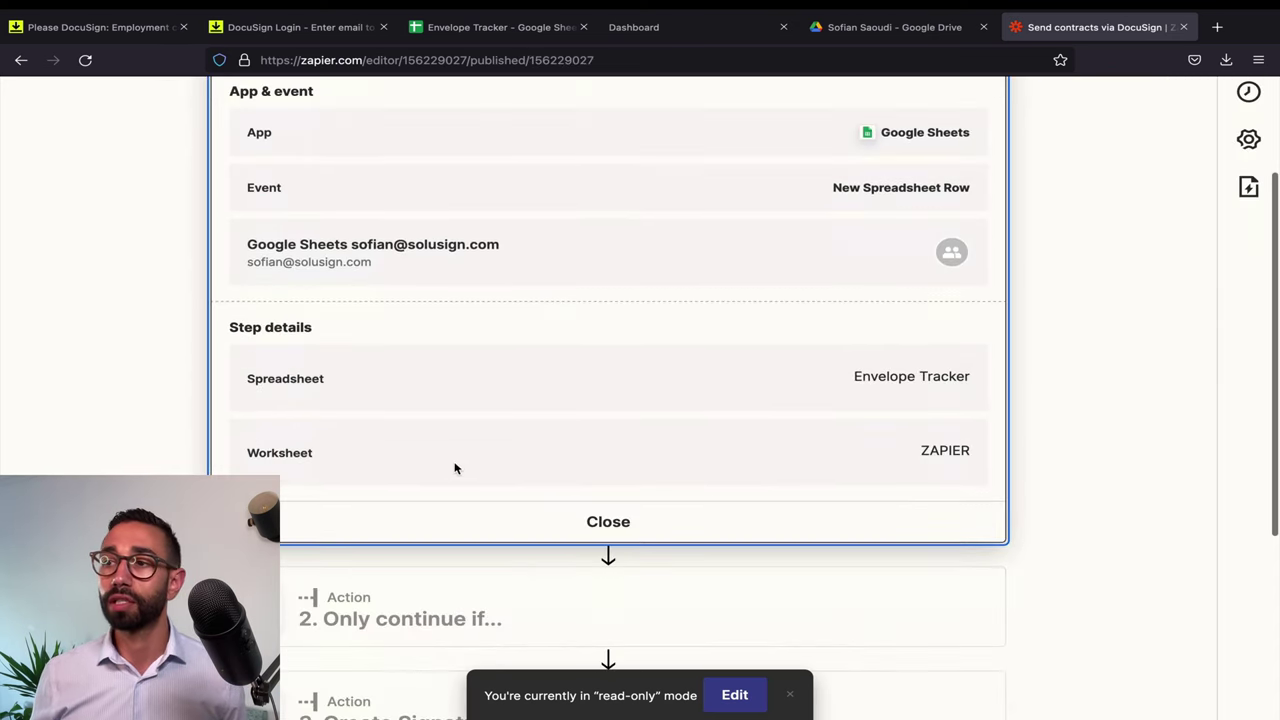
# Open the Zap for editing and examine the trigger setup and the field mapping of the Create Signature Request in DocuSign action
pyautogui.click(734, 694)
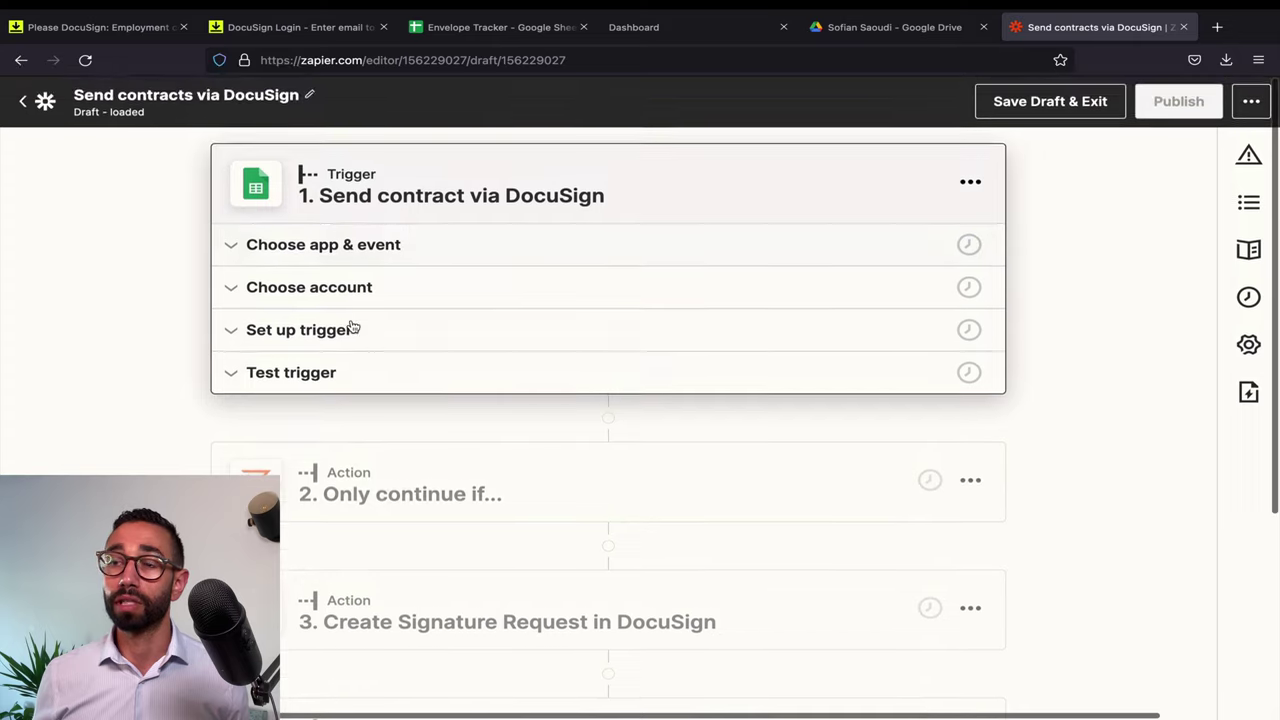
pyautogui.click(306, 330)
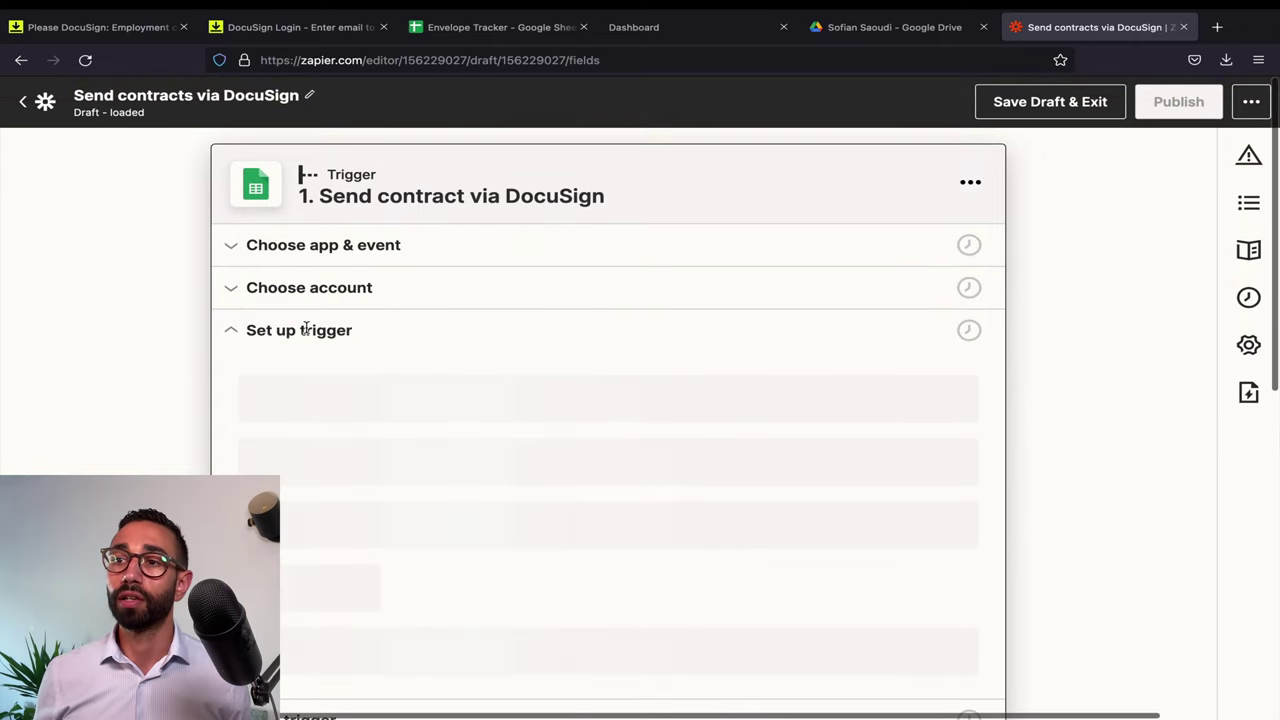
pyautogui.scroll(-10, 405, 453)
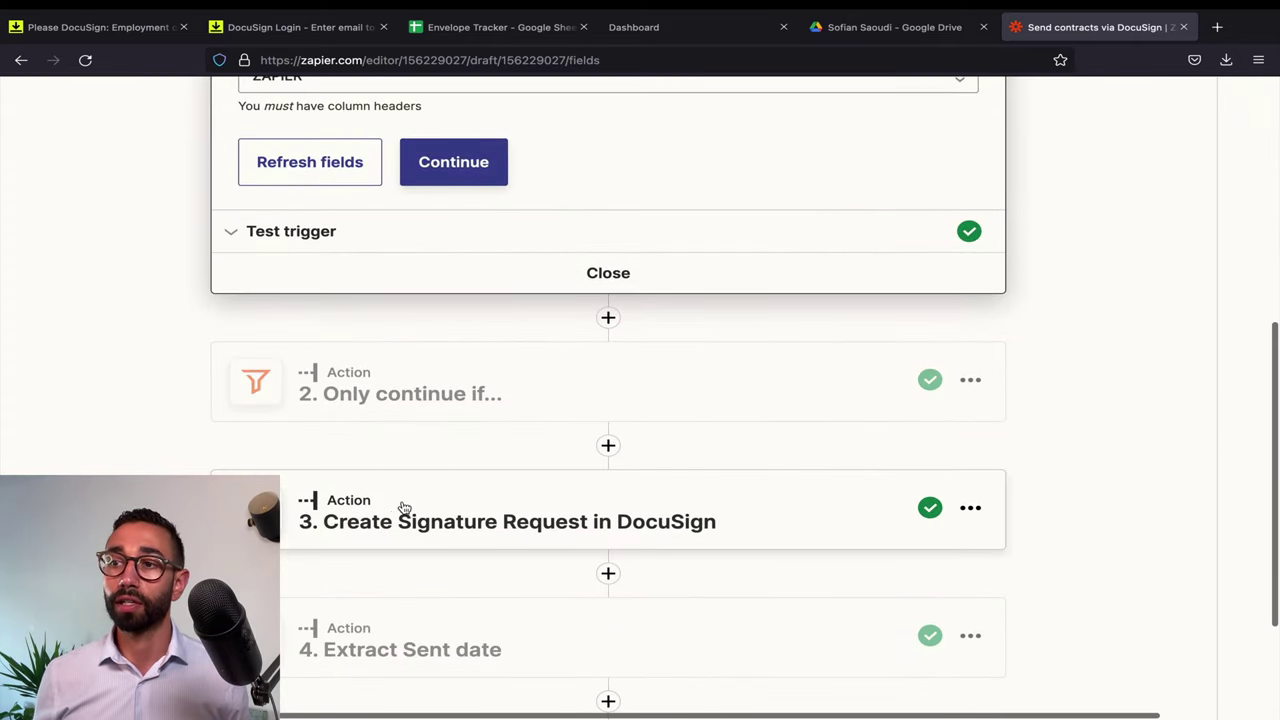
pyautogui.click(474, 516)
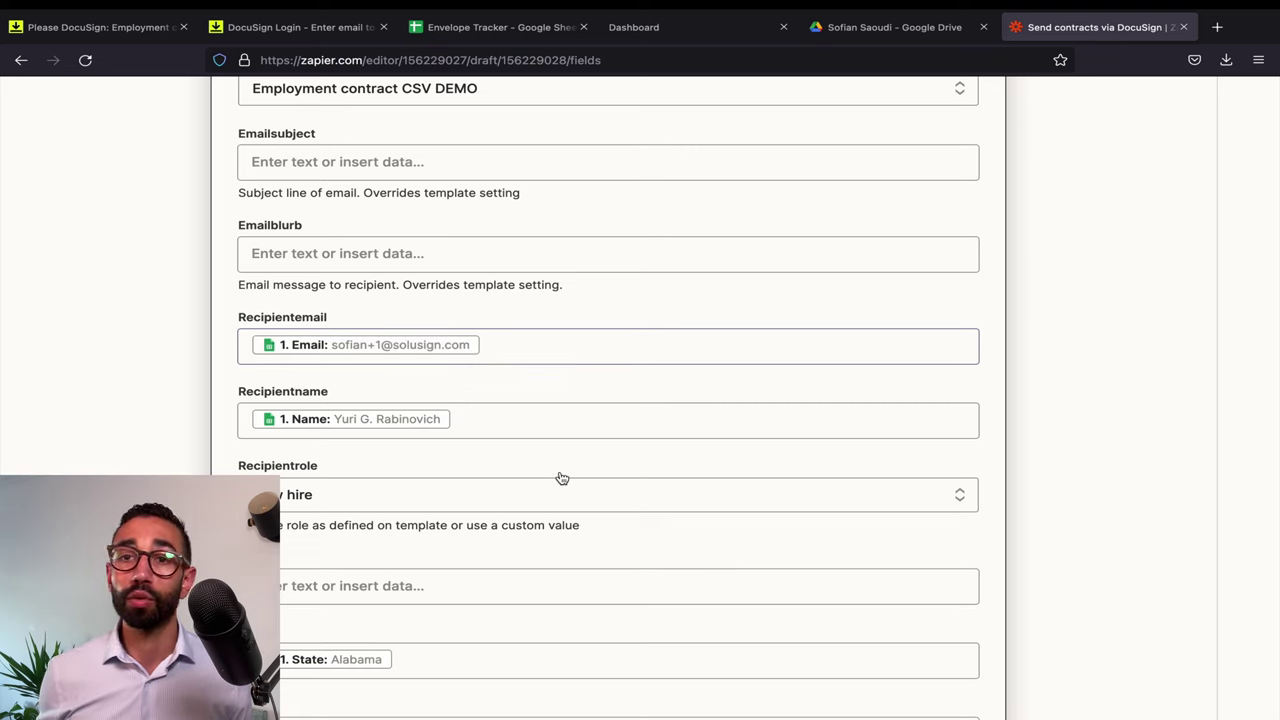
pyautogui.scroll(-15, 560, 477)
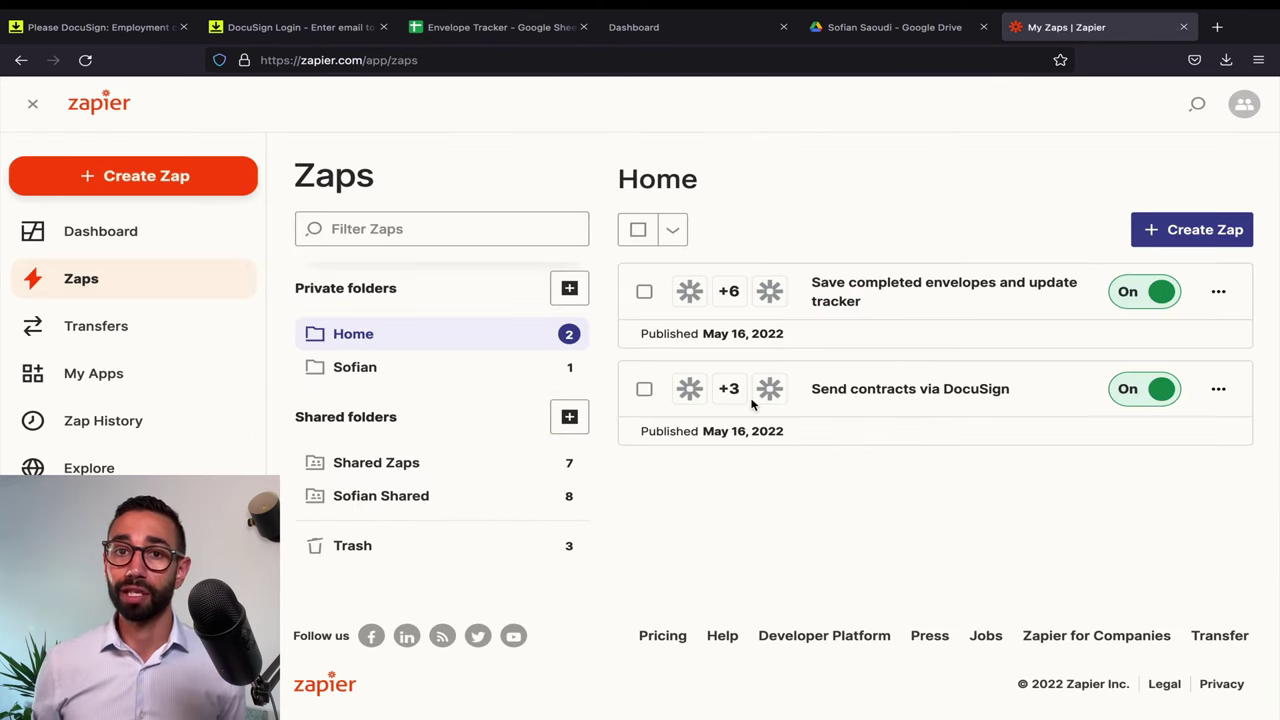
# Open the "Save completed envelopes and update tracker" Zap and review its DocuSign trigger, its actions and the Upload File in Google Drive details
pyautogui.click(946, 289)
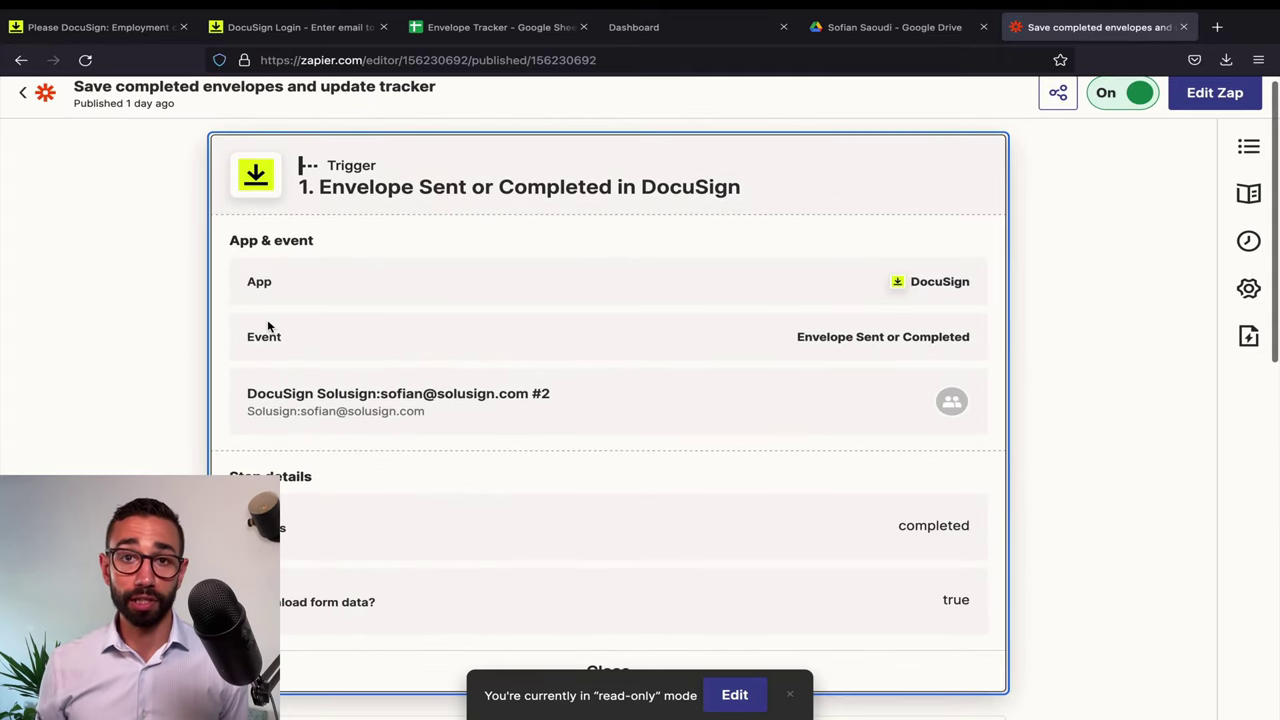
pyautogui.scroll(-5, 523, 392)
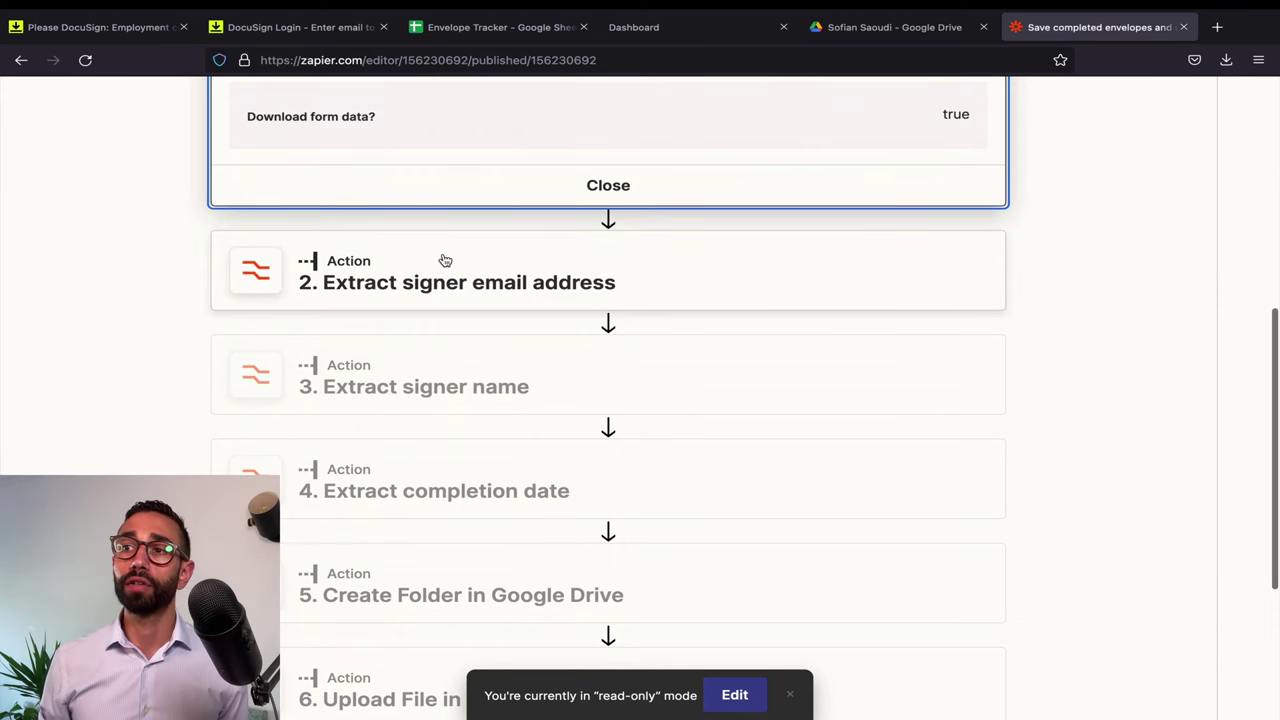
pyautogui.click(505, 30)
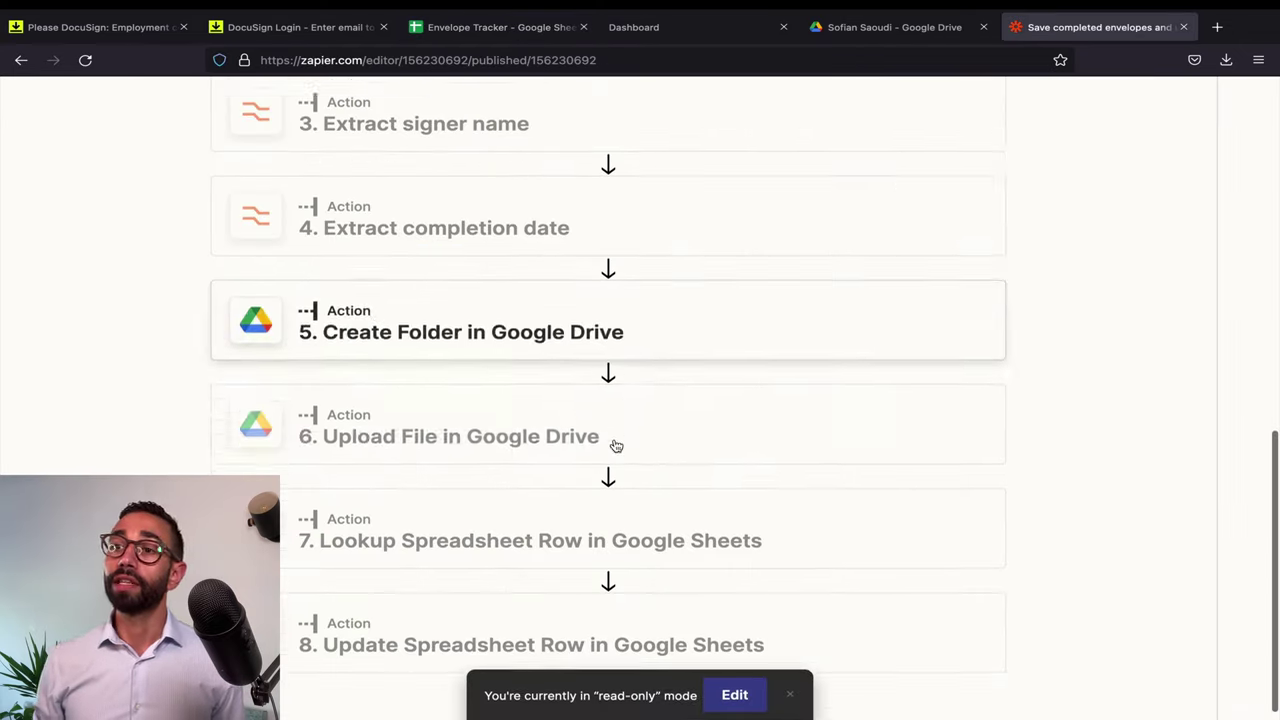
pyautogui.scroll(-1, 616, 446)
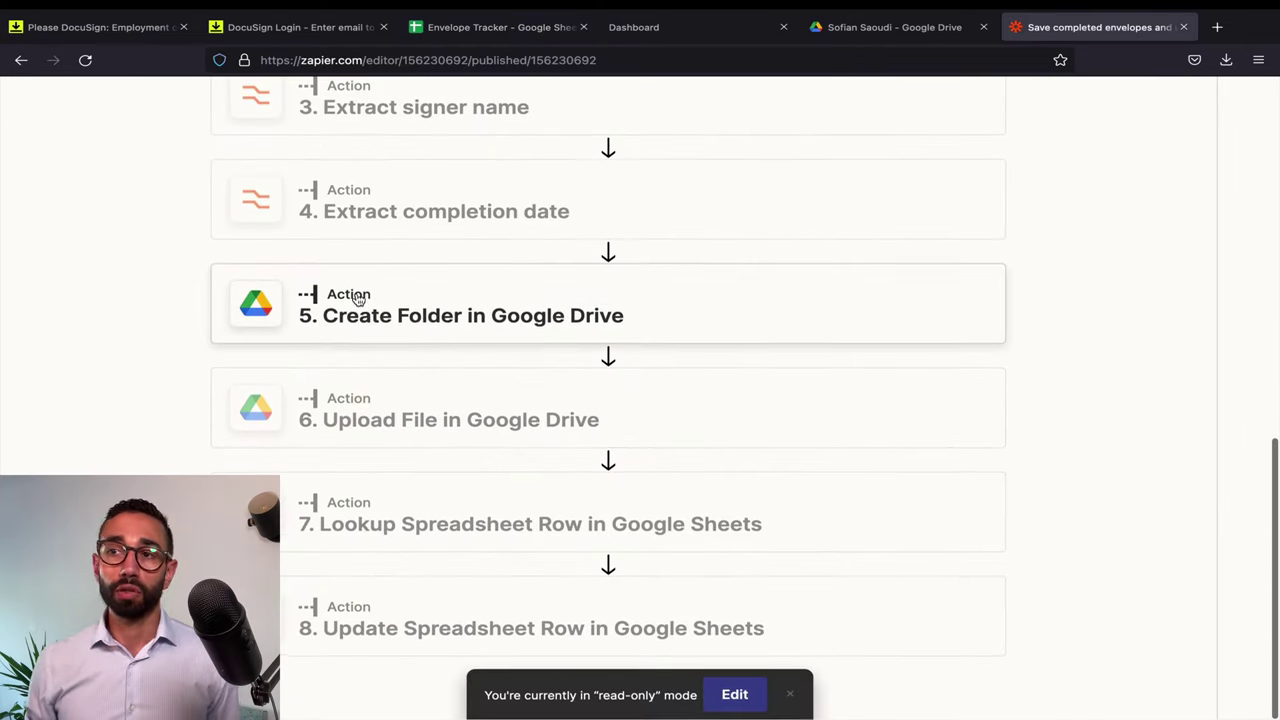
pyautogui.click(310, 426)
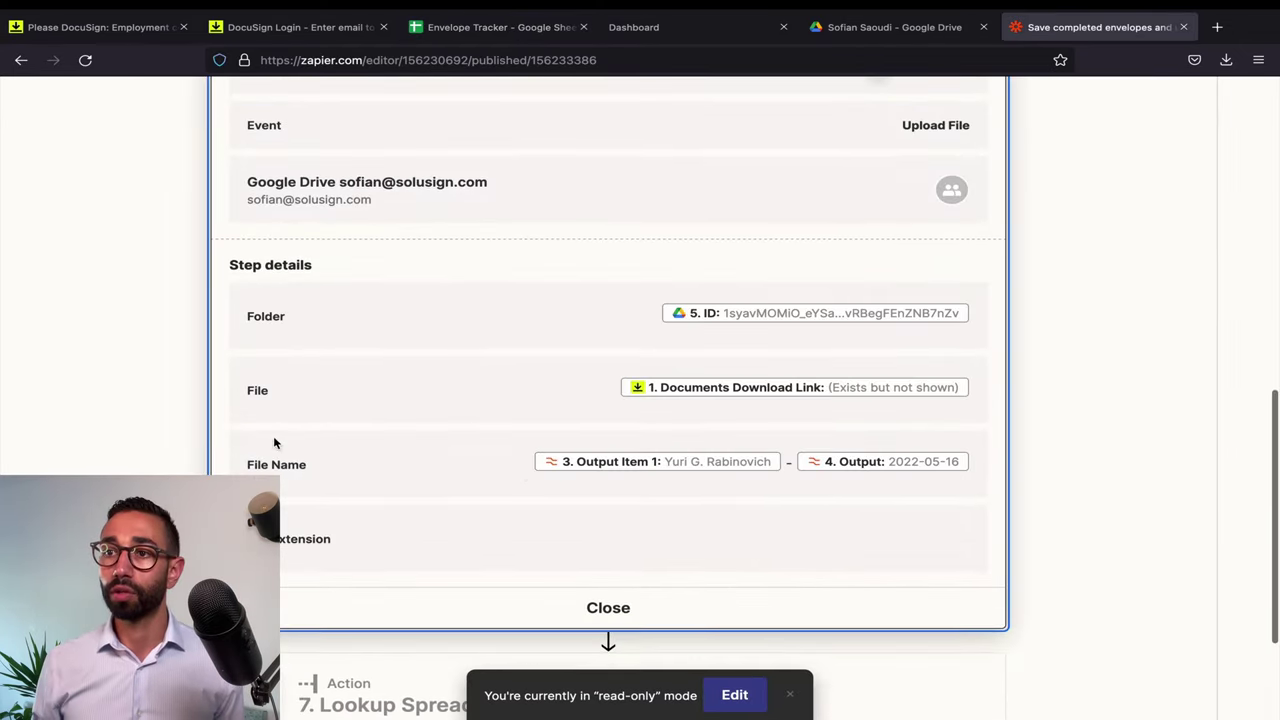